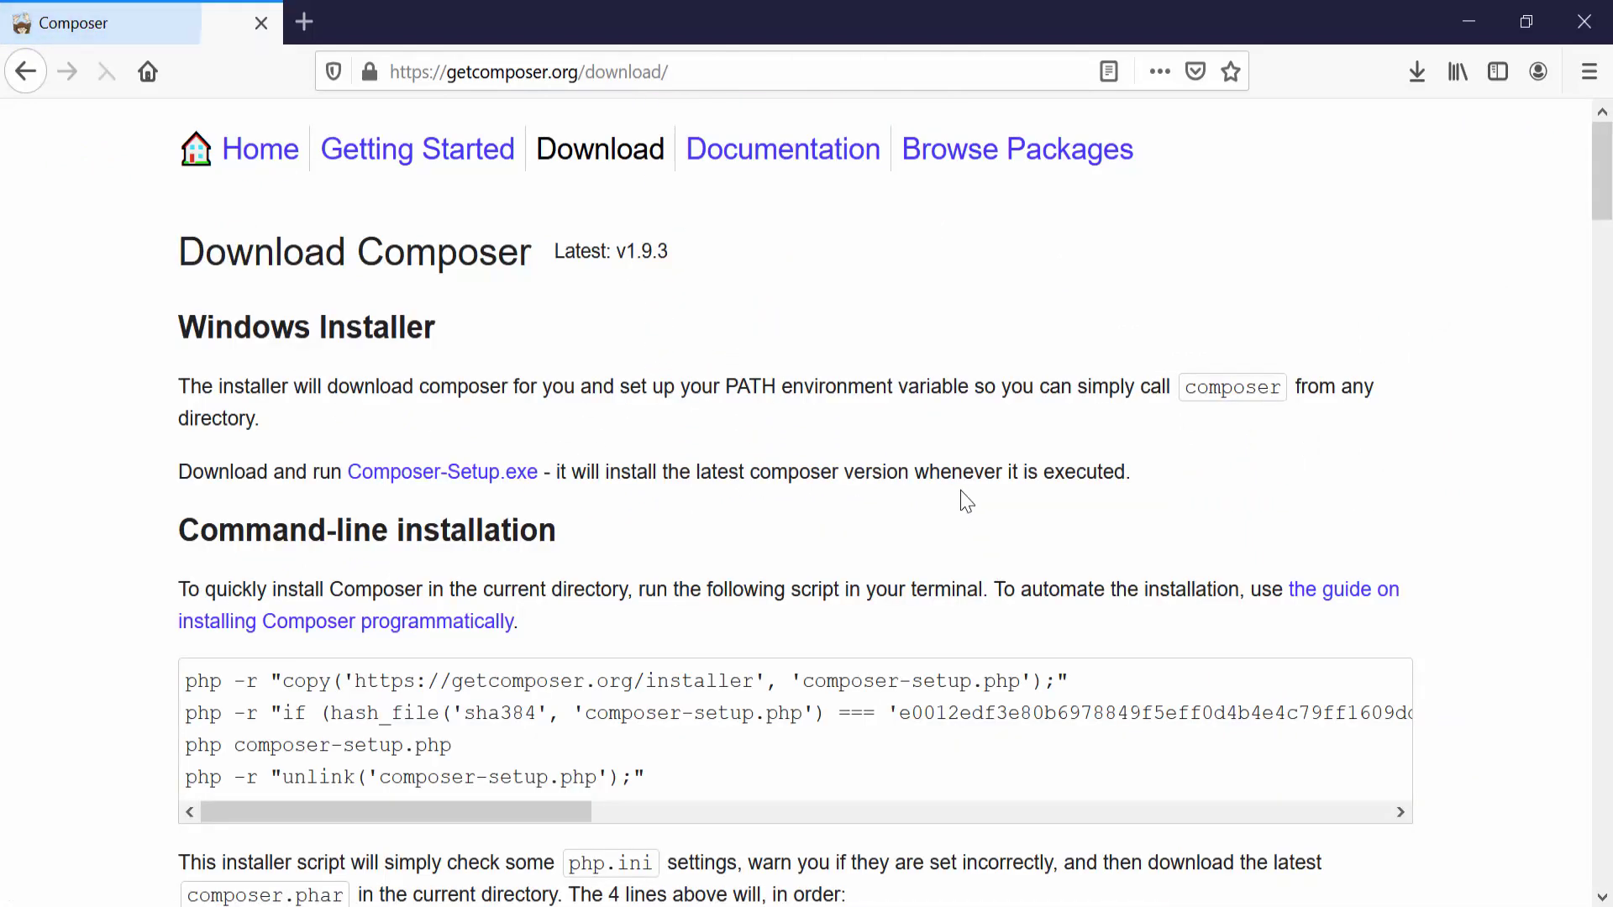
Step: Look over the Windows Installer section of the Composer download page and return to the Google results for composer
scroll(944, 501, "down", 2)
scroll(941, 501, "up", 2)
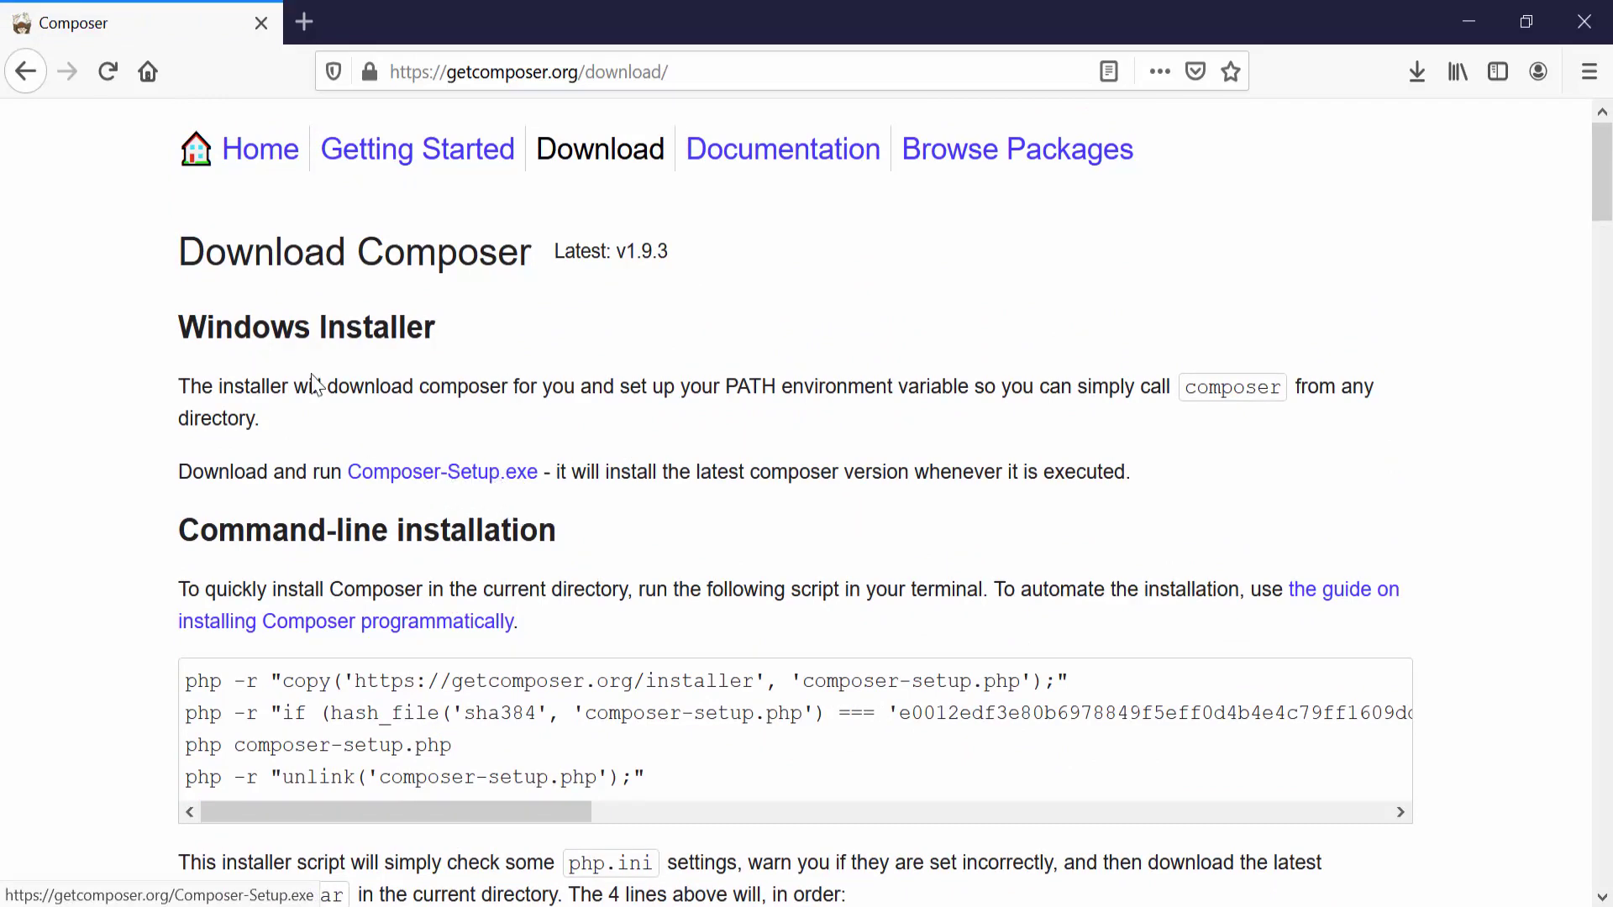
left_click(27, 71)
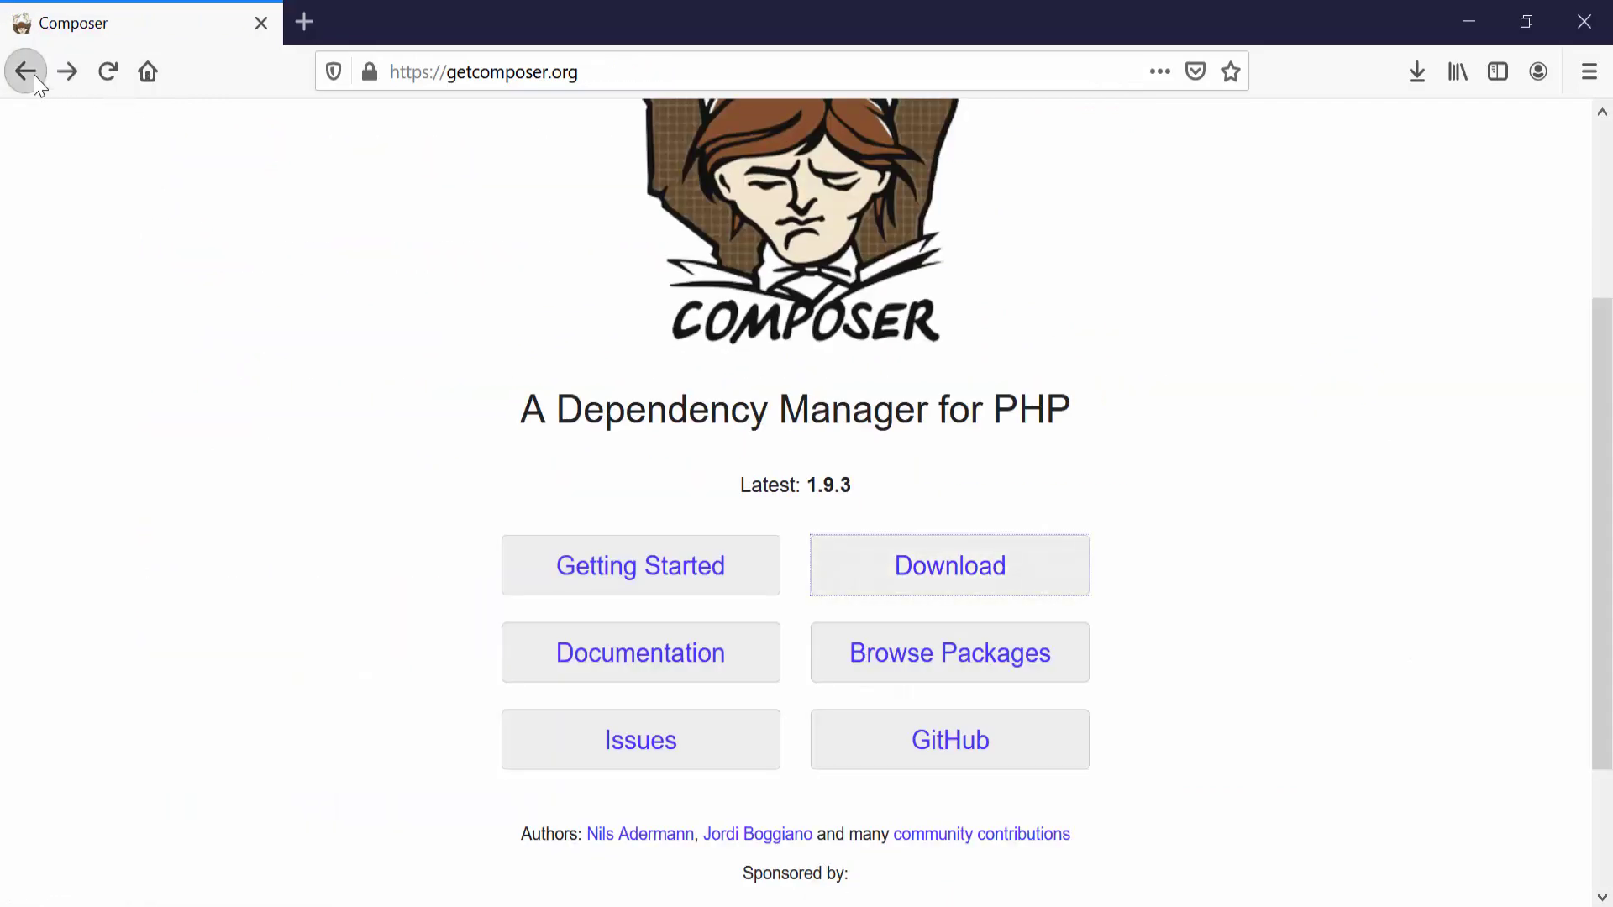
left_click(27, 71)
left_click(27, 71)
left_click(60, 81)
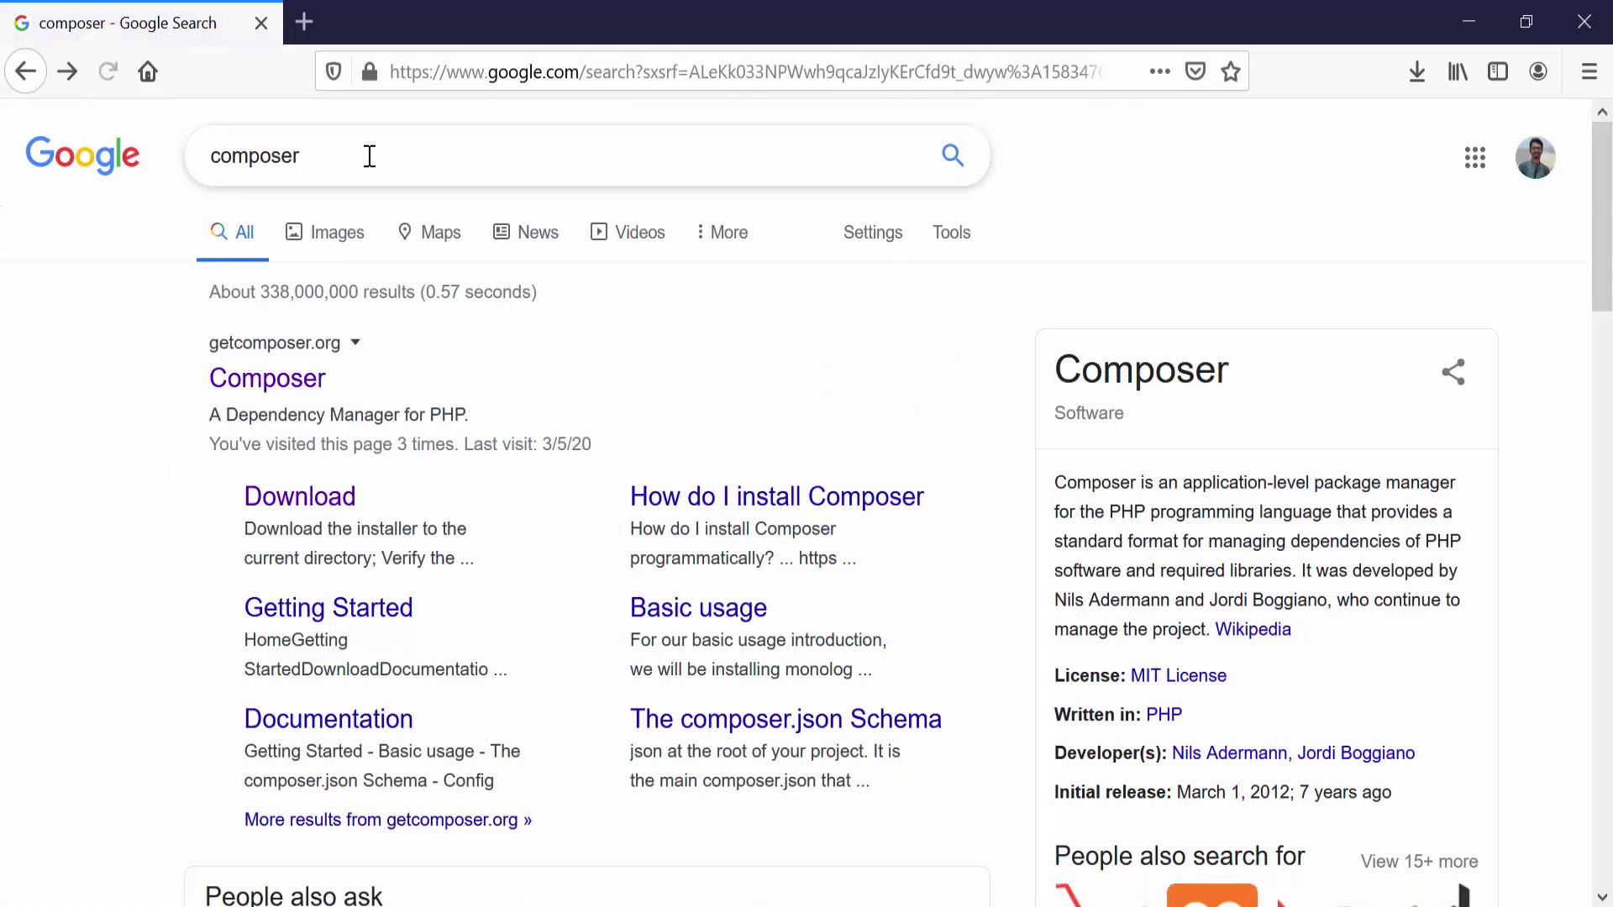
Step: Search Google for "xampp download" and open the Download XAMPP page on apachefriends.org to examine the Windows versions
left_click_drag(364, 155, 171, 156)
type("xampp")
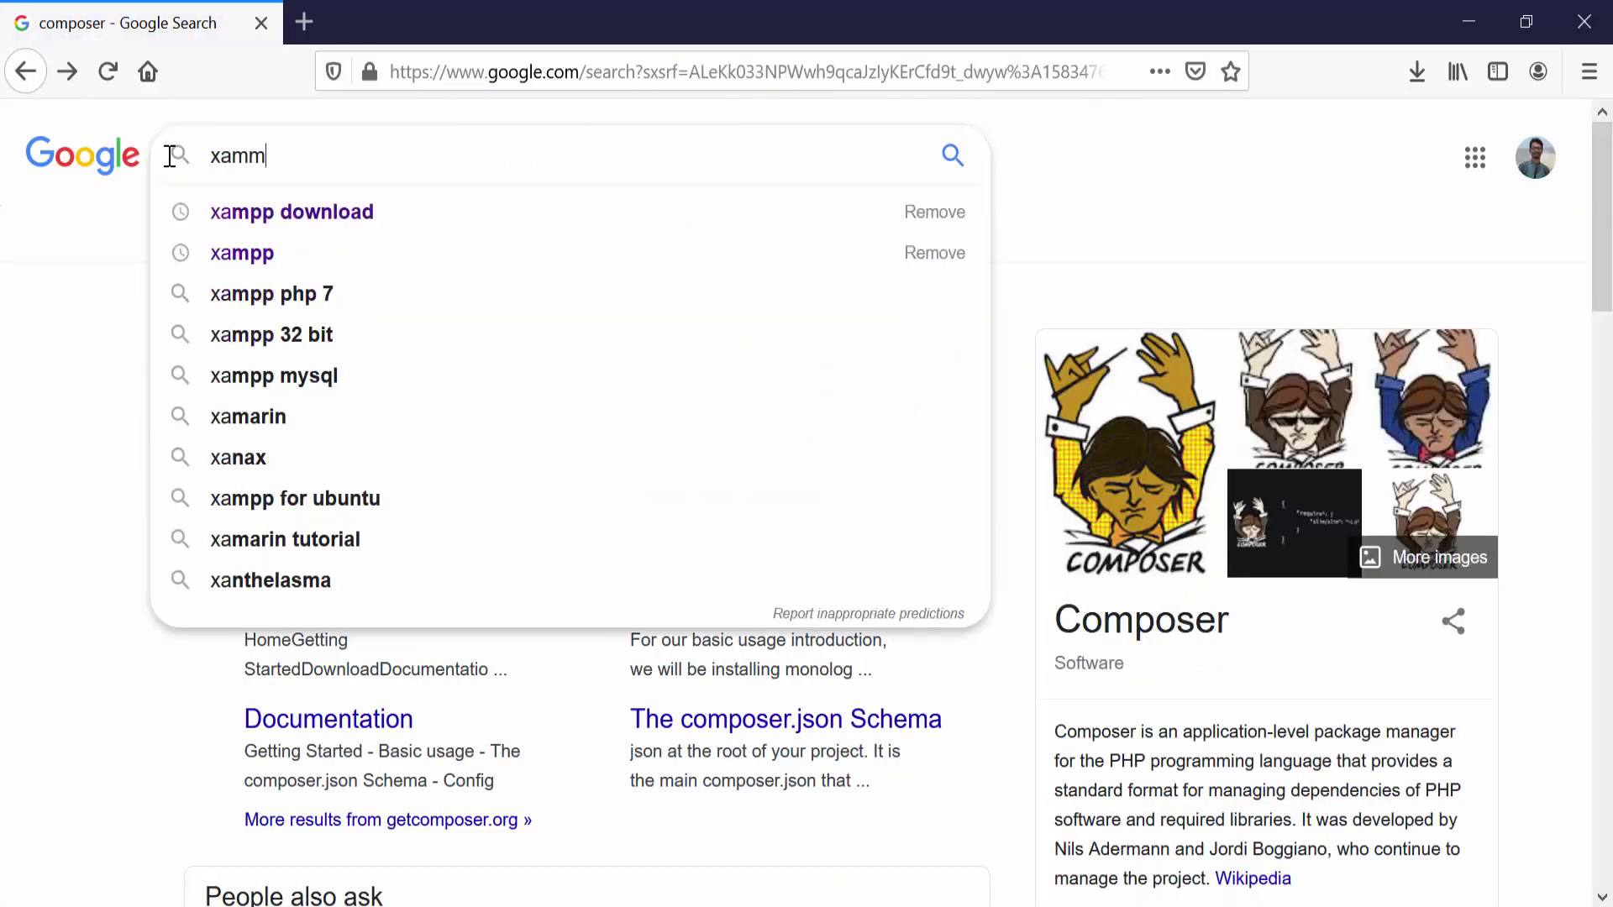
key("Down")
key("Return")
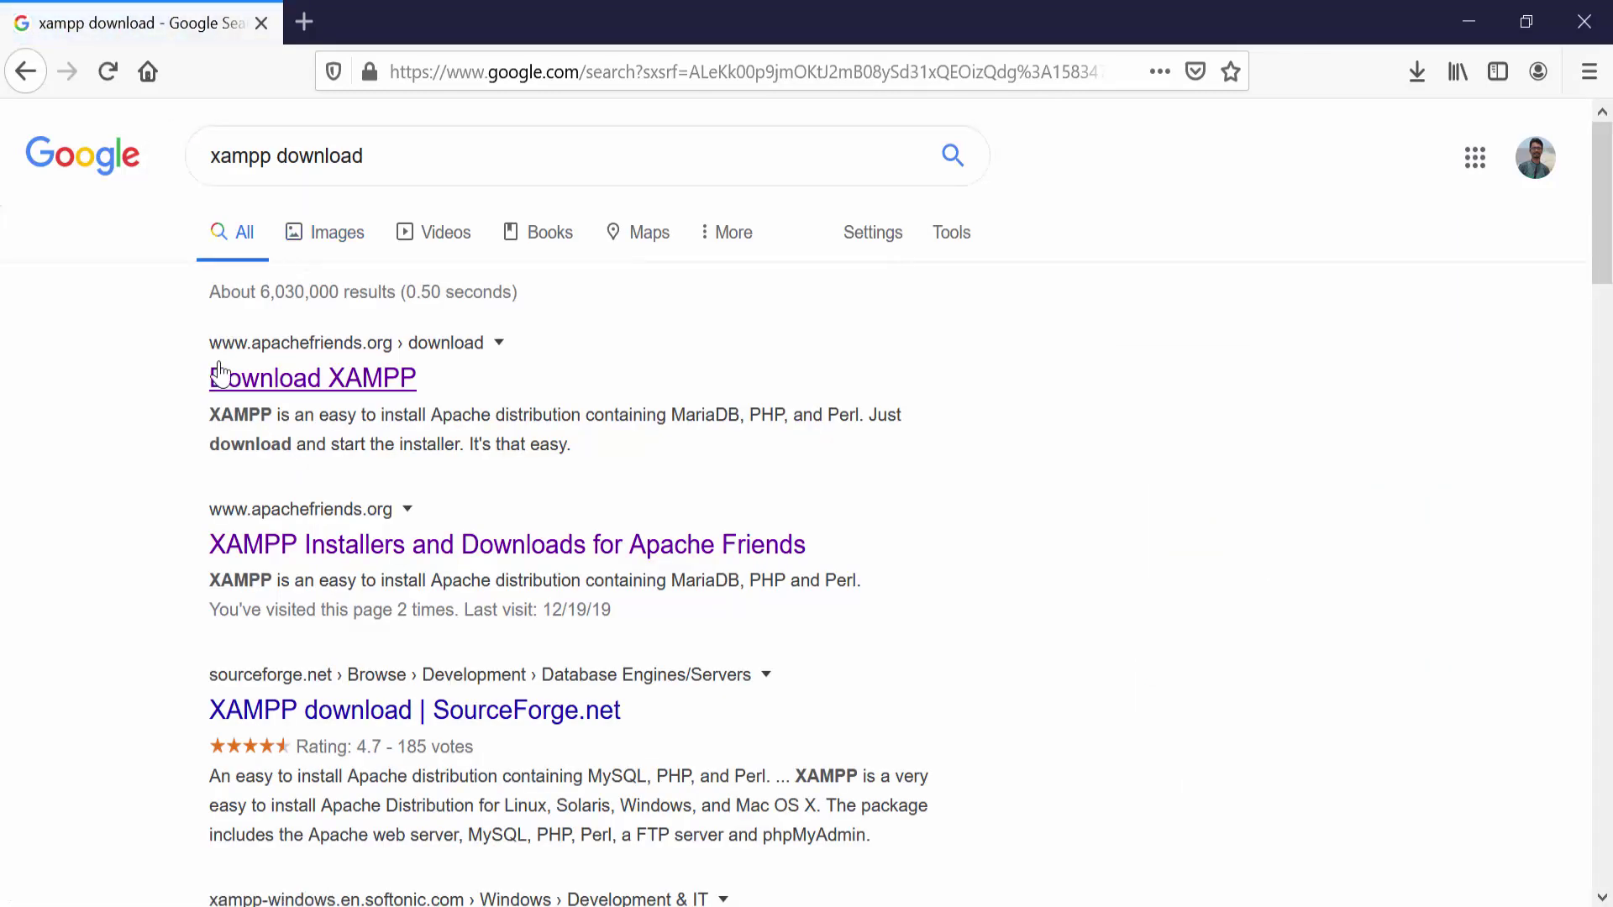
left_click(241, 378)
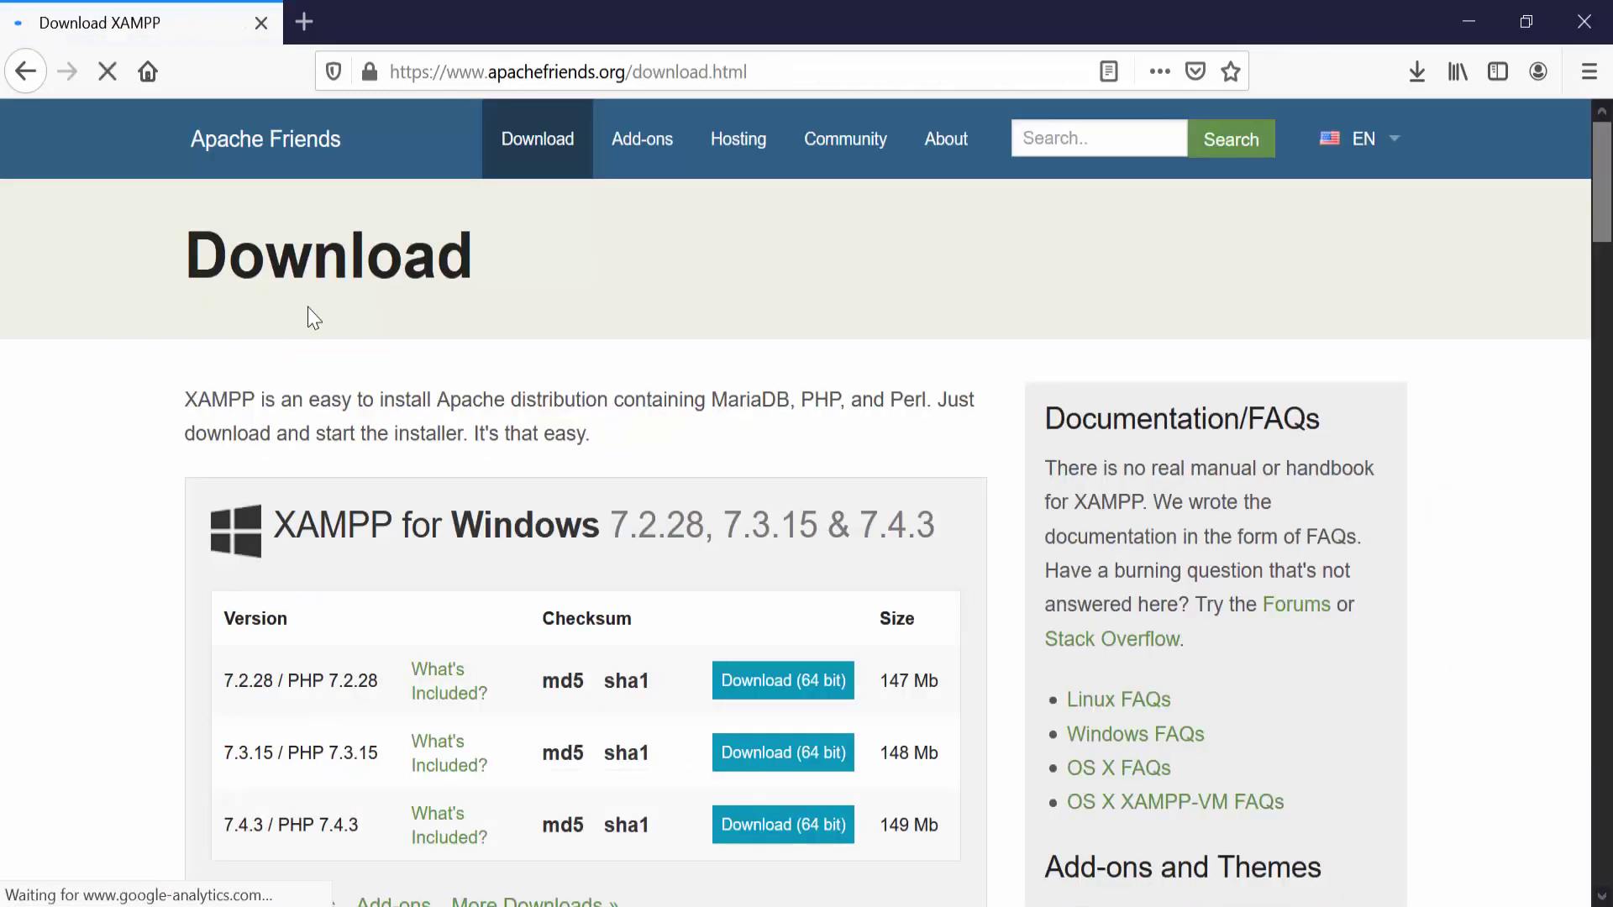
left_click_drag(448, 72, 599, 72)
scroll(605, 202, "down", 2)
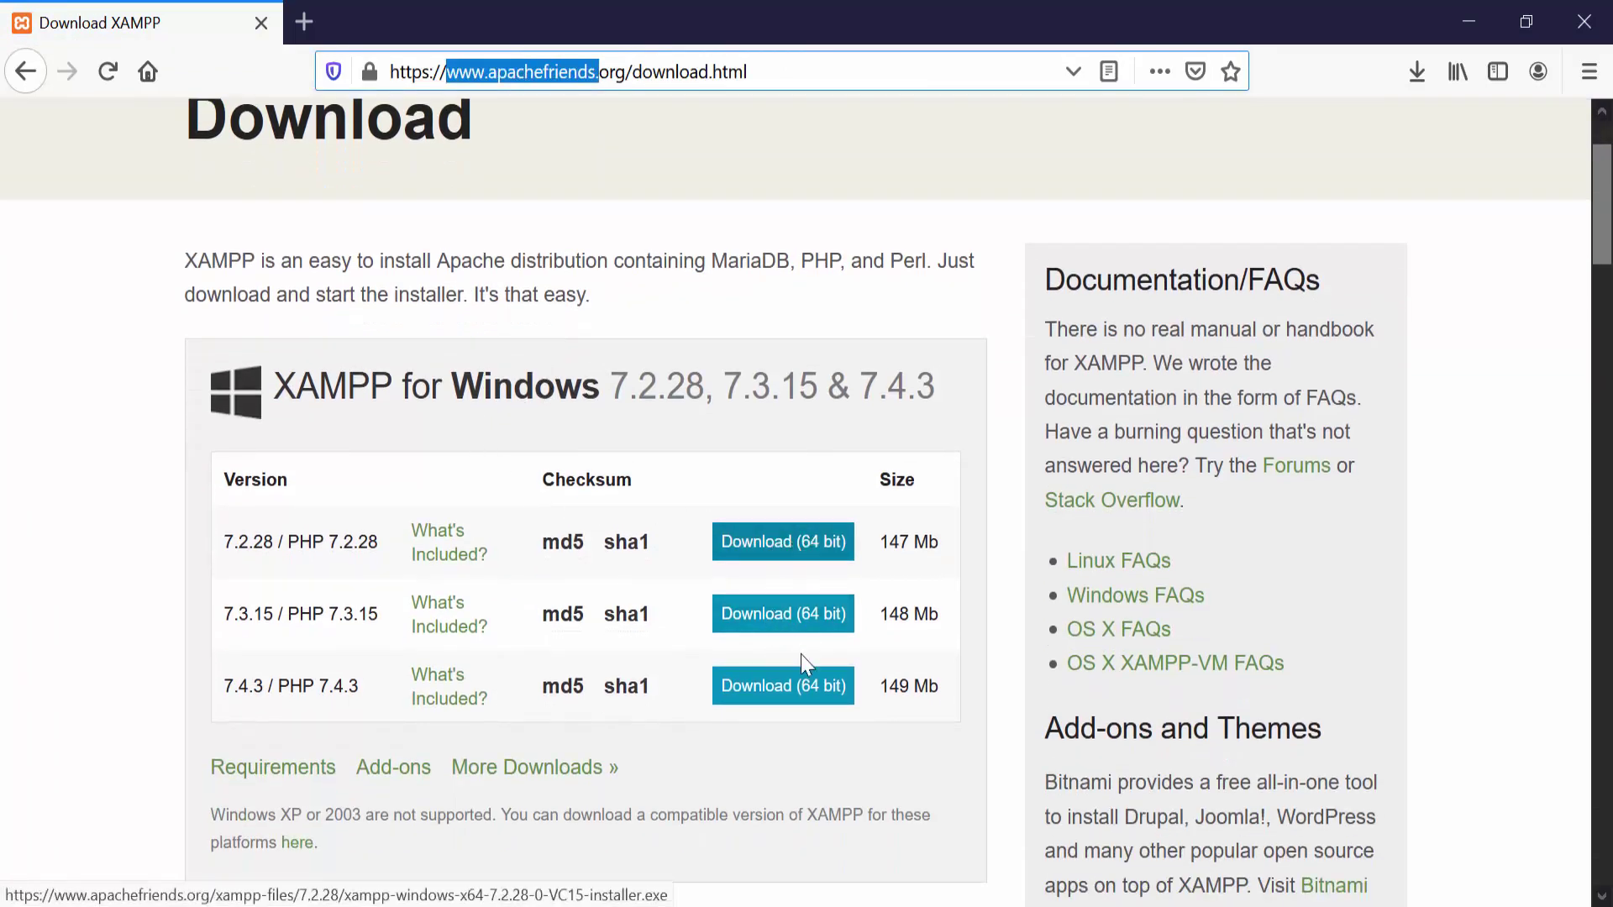
Step: Return to the Google results, search for "visual studio code" and open the code.visualstudio.com site
left_click(23, 74)
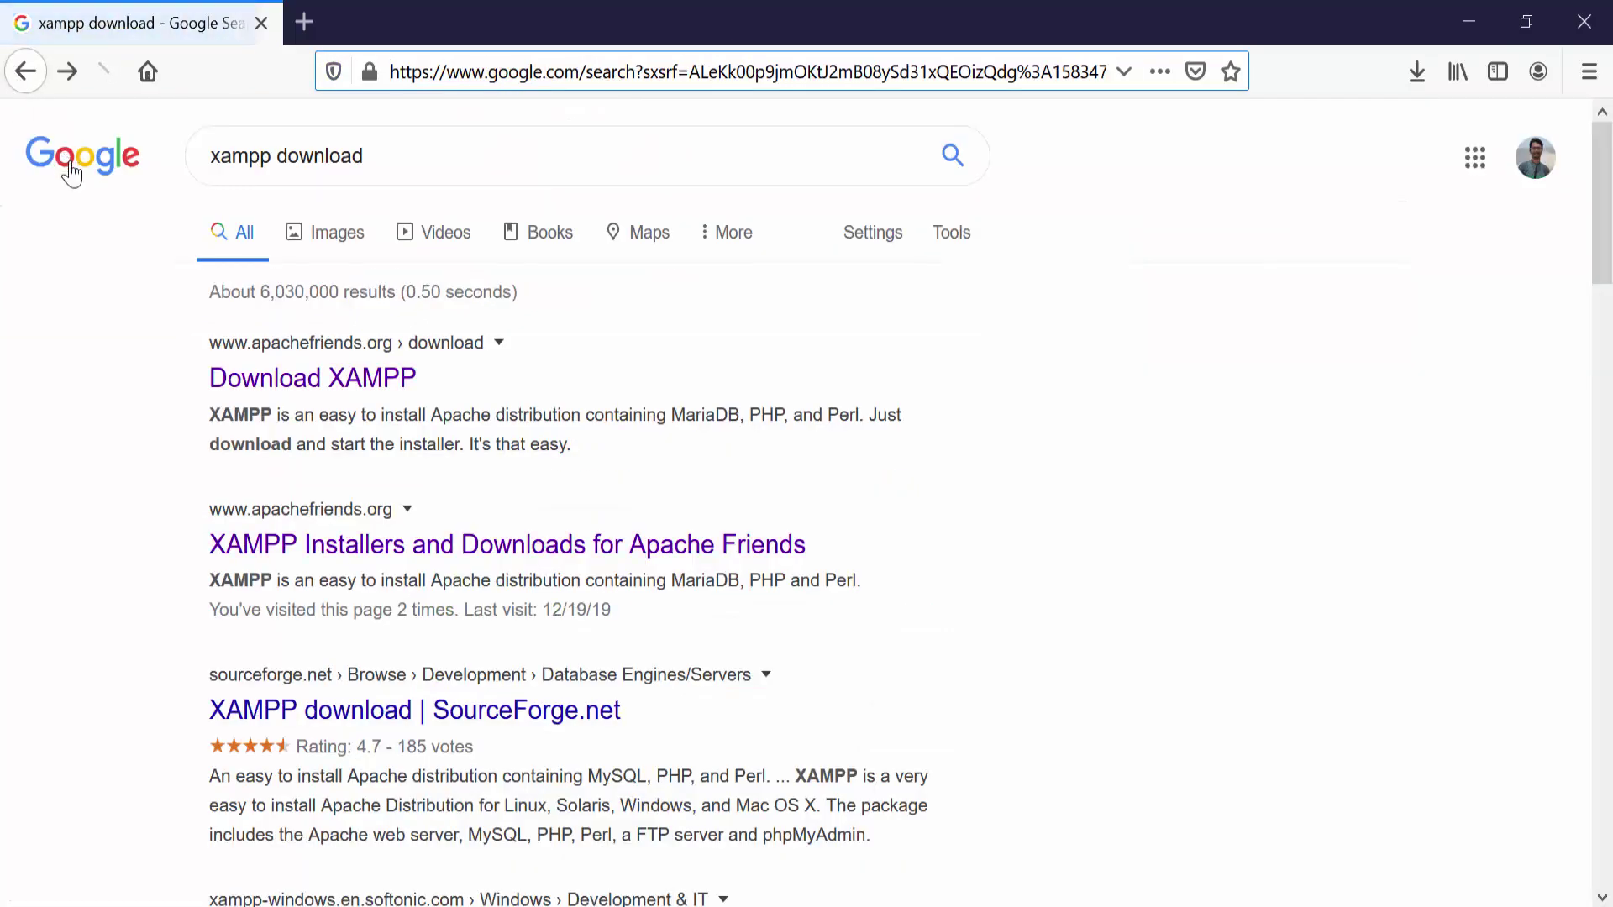
left_click_drag(385, 152, 35, 158)
type("visu")
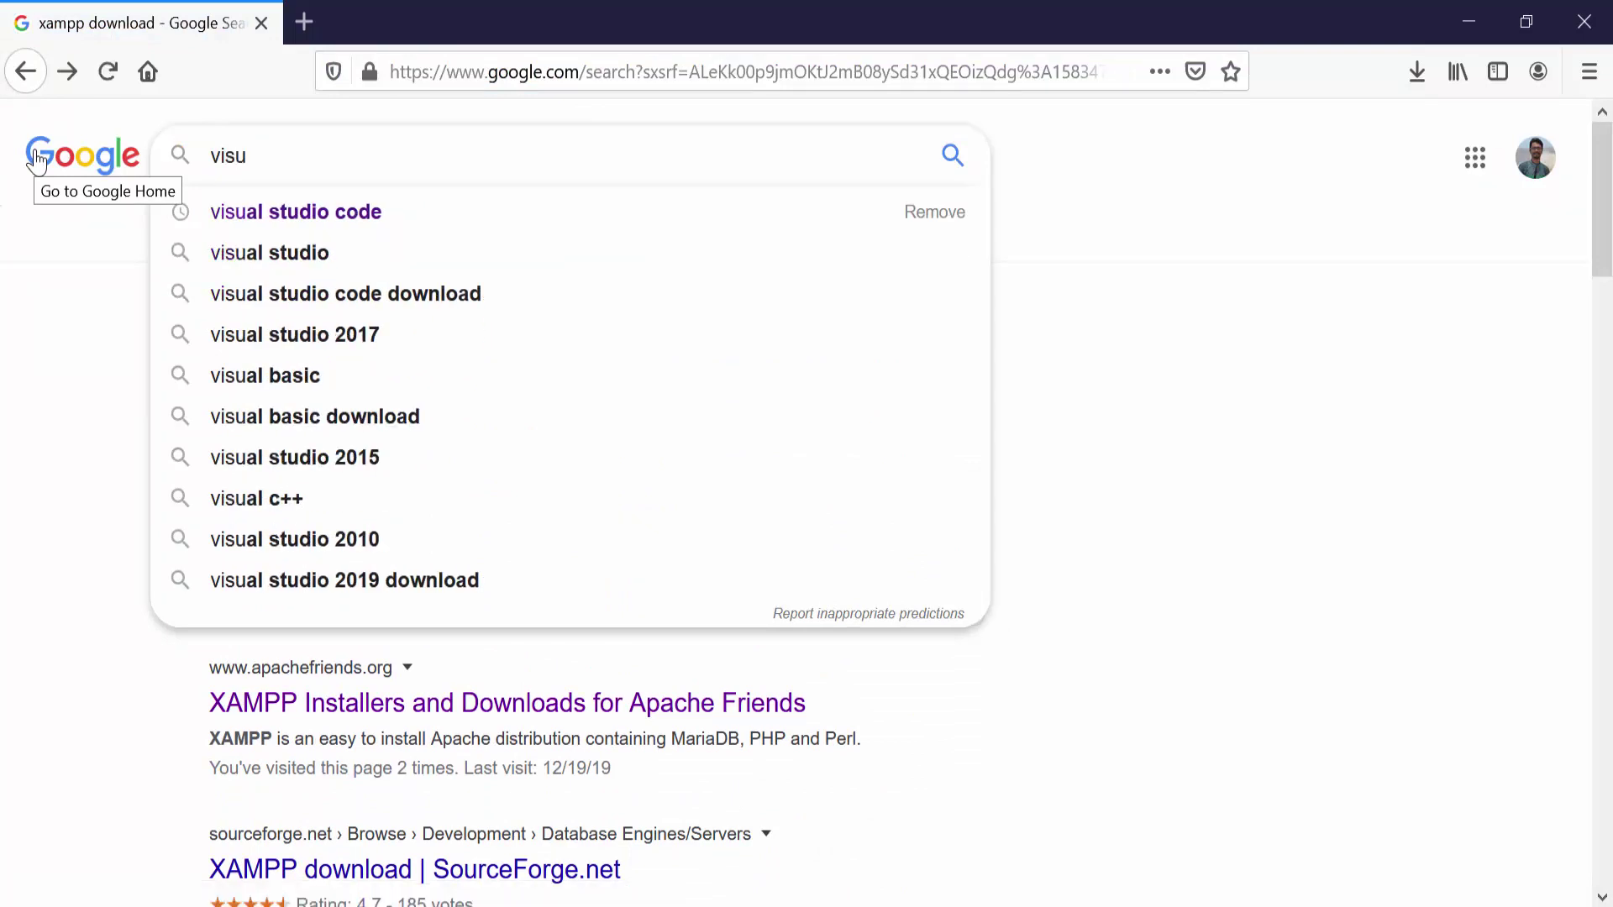
key("Down")
key("Return")
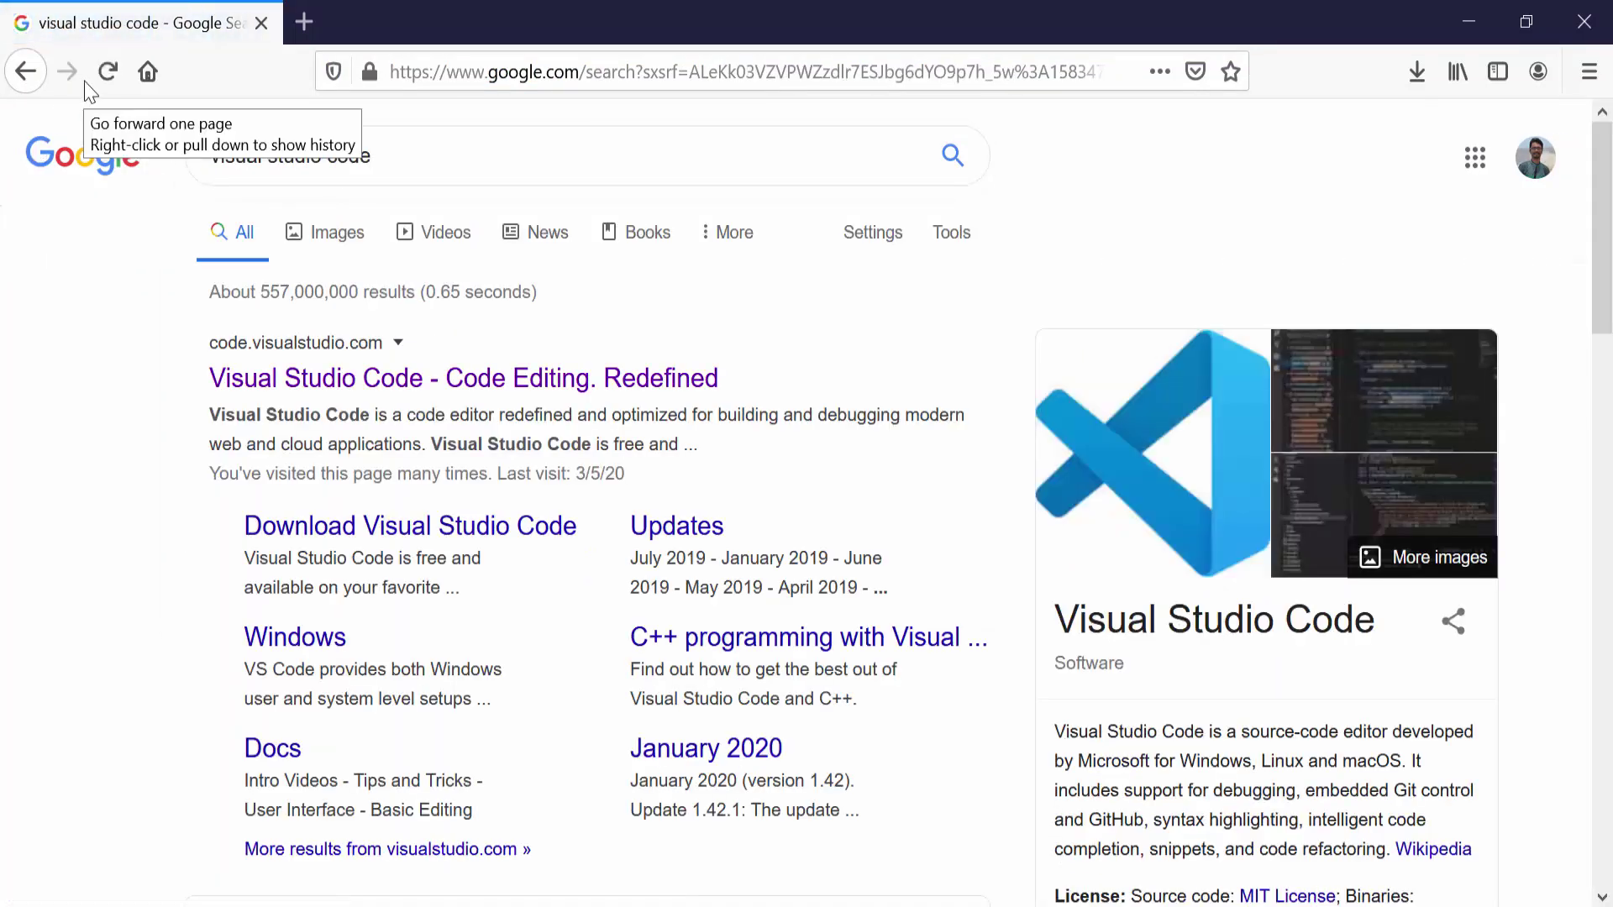
left_click(324, 361)
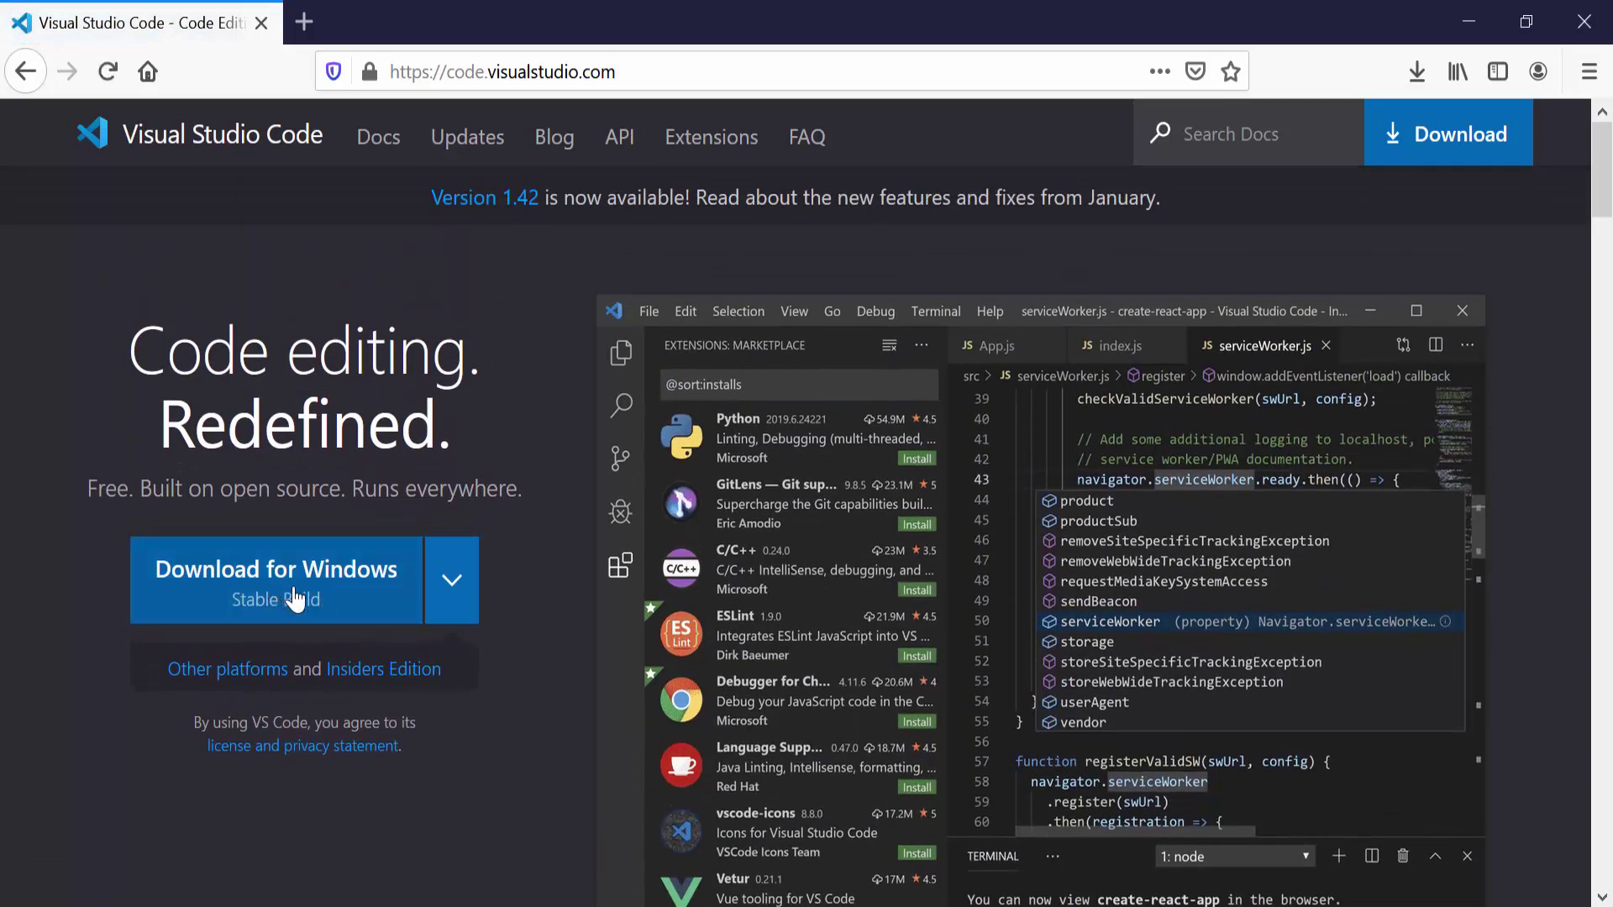
Step: Minimize the browser and the presentation, and look over the Composer, VS Code and XAMPP installers in the Tools folder
left_click(1472, 23)
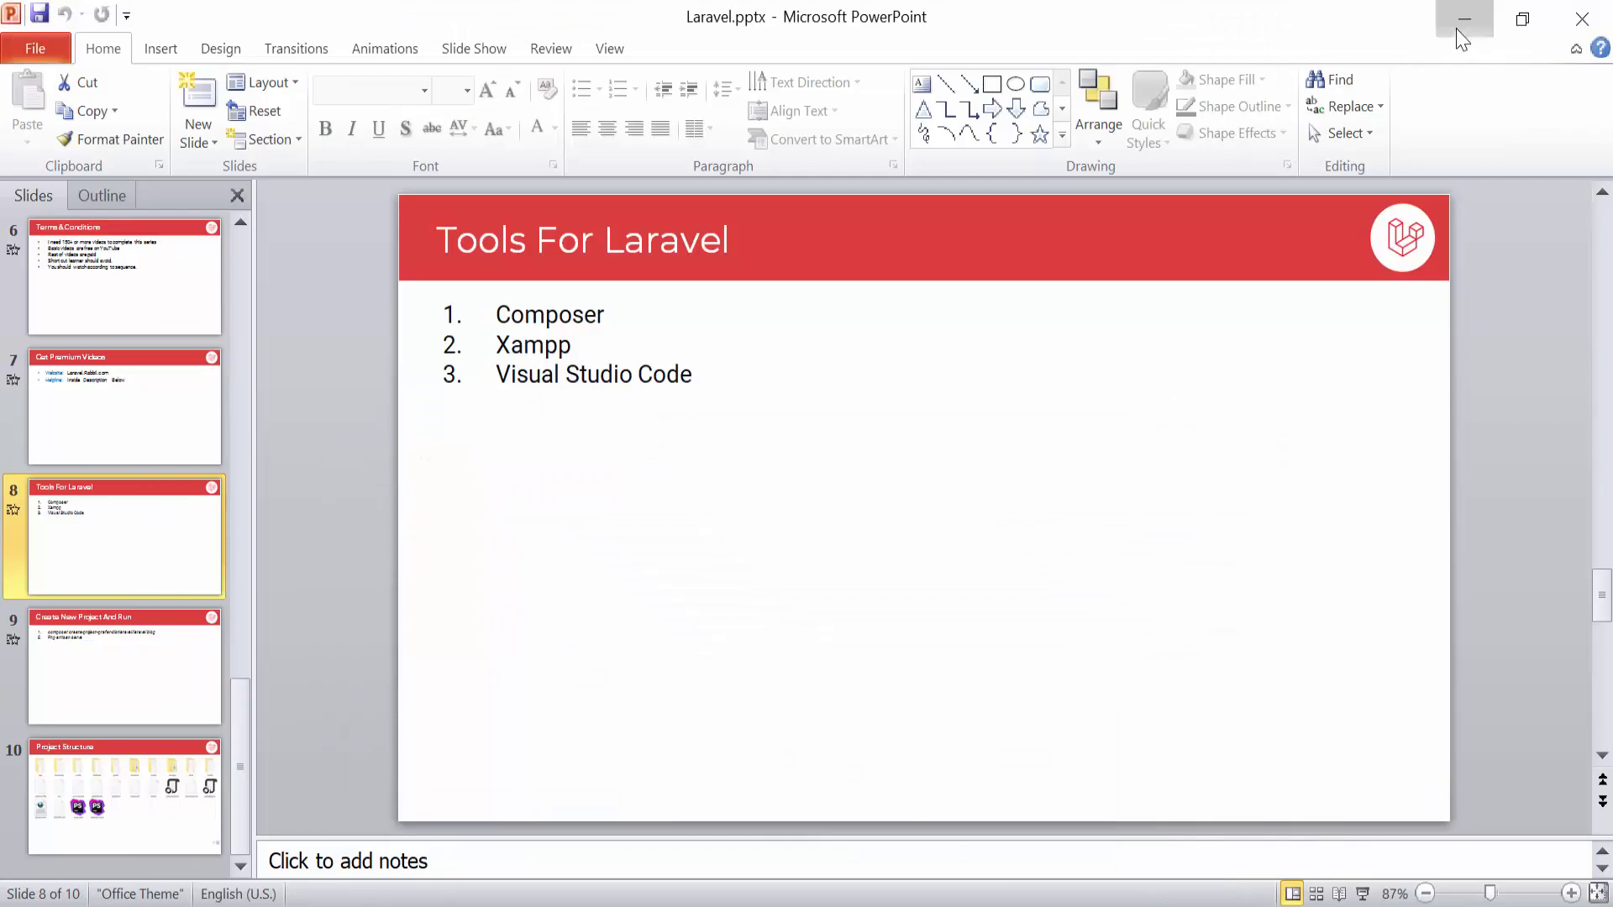
left_click(1457, 30)
left_click(419, 341)
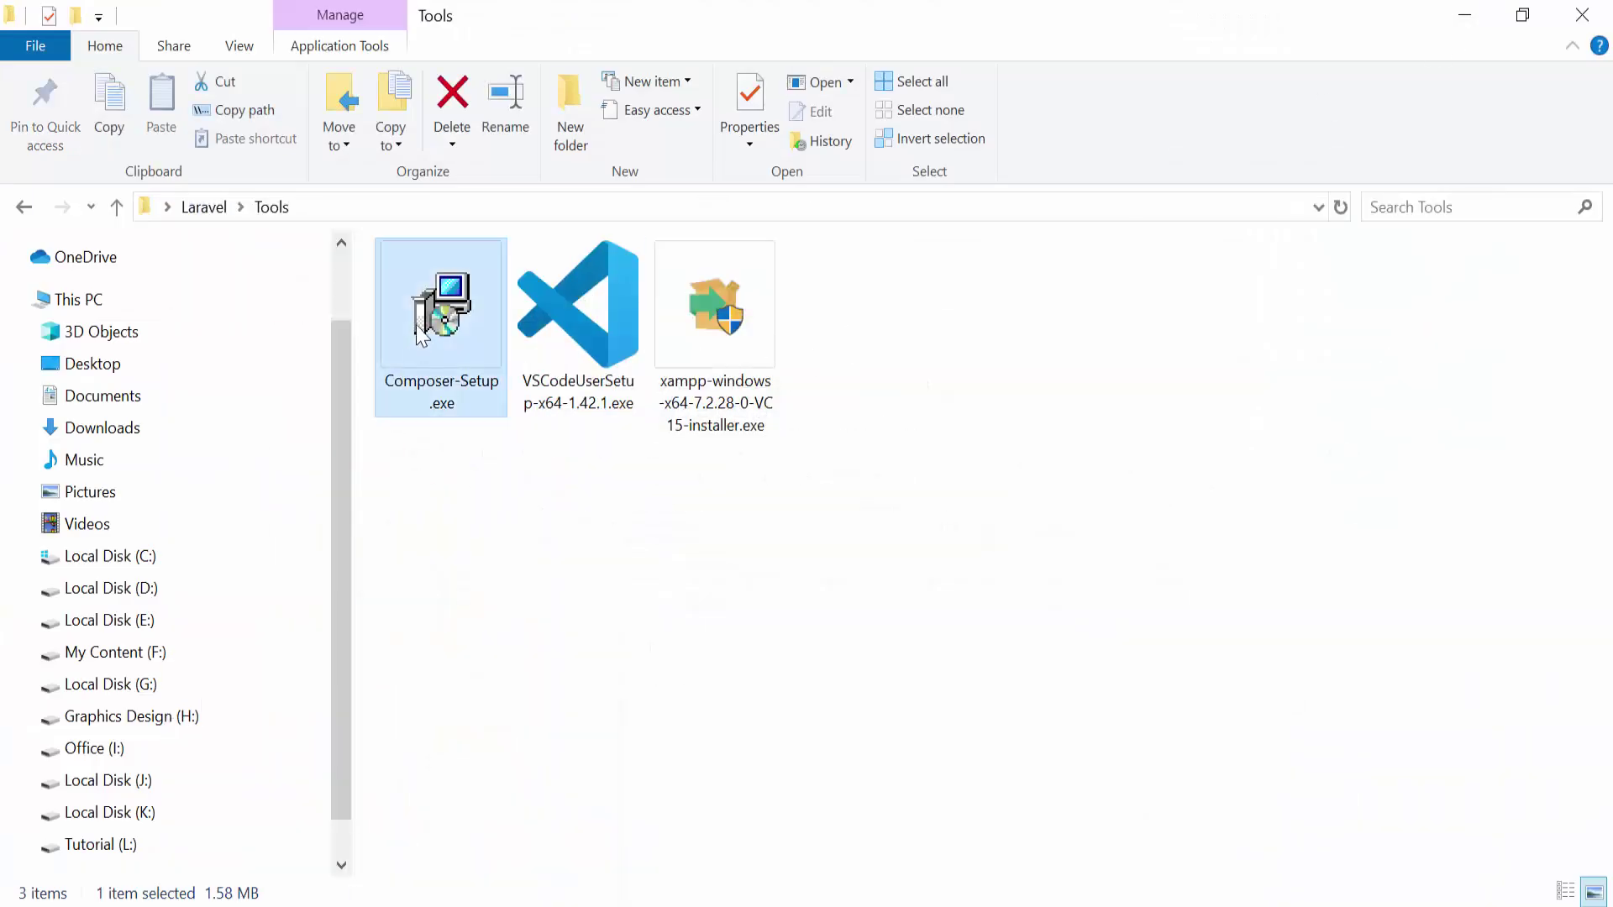
left_click(619, 352)
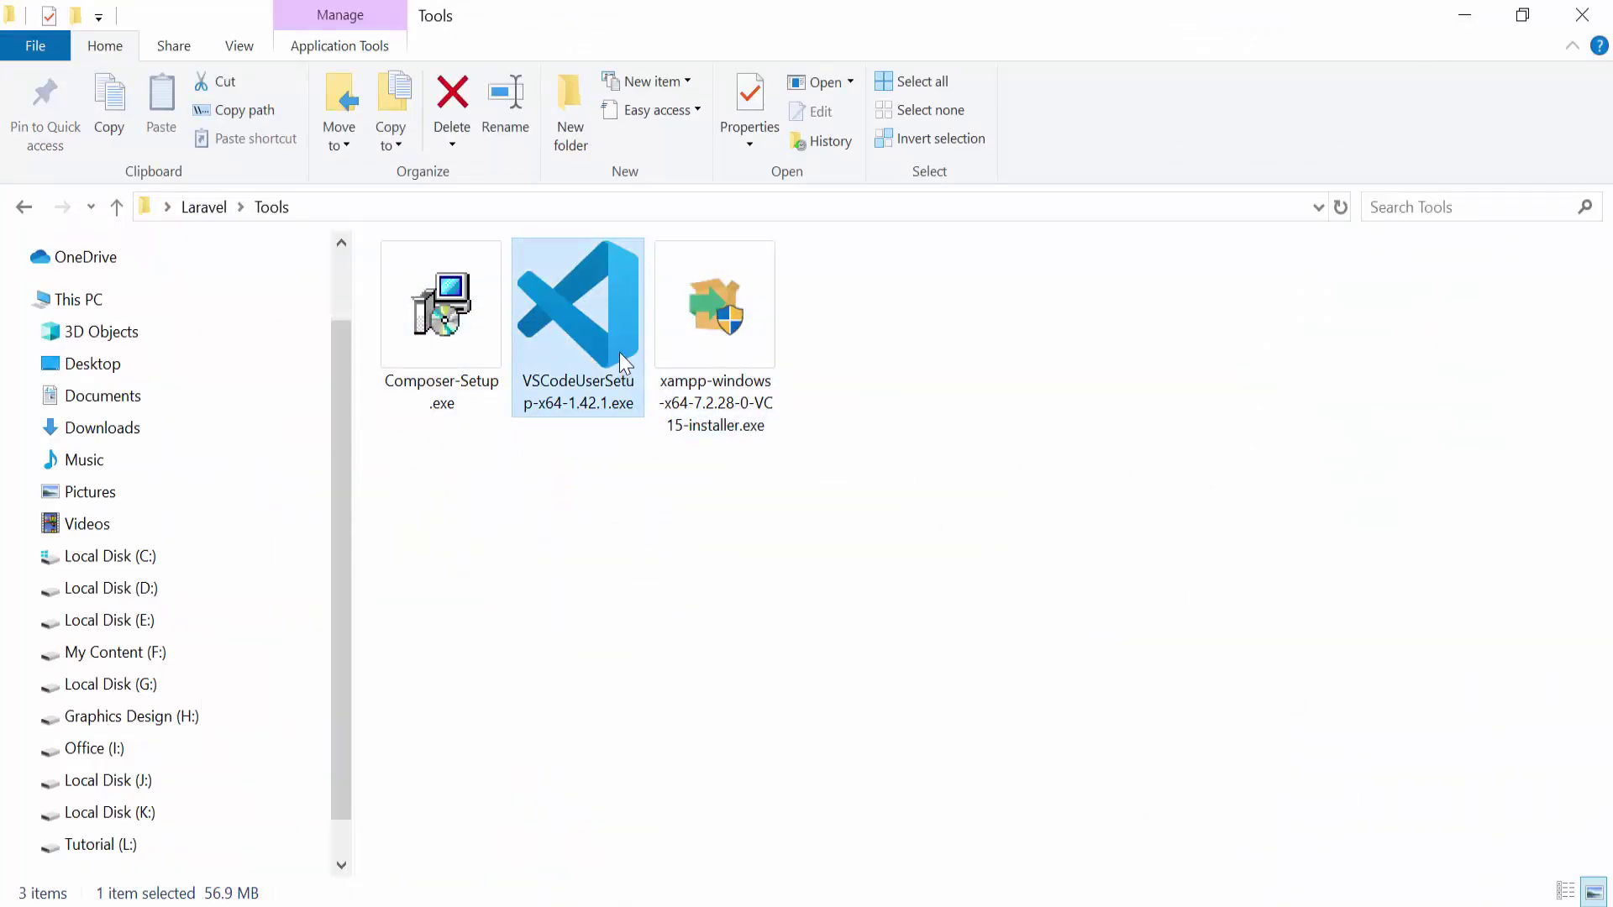
left_click(718, 358)
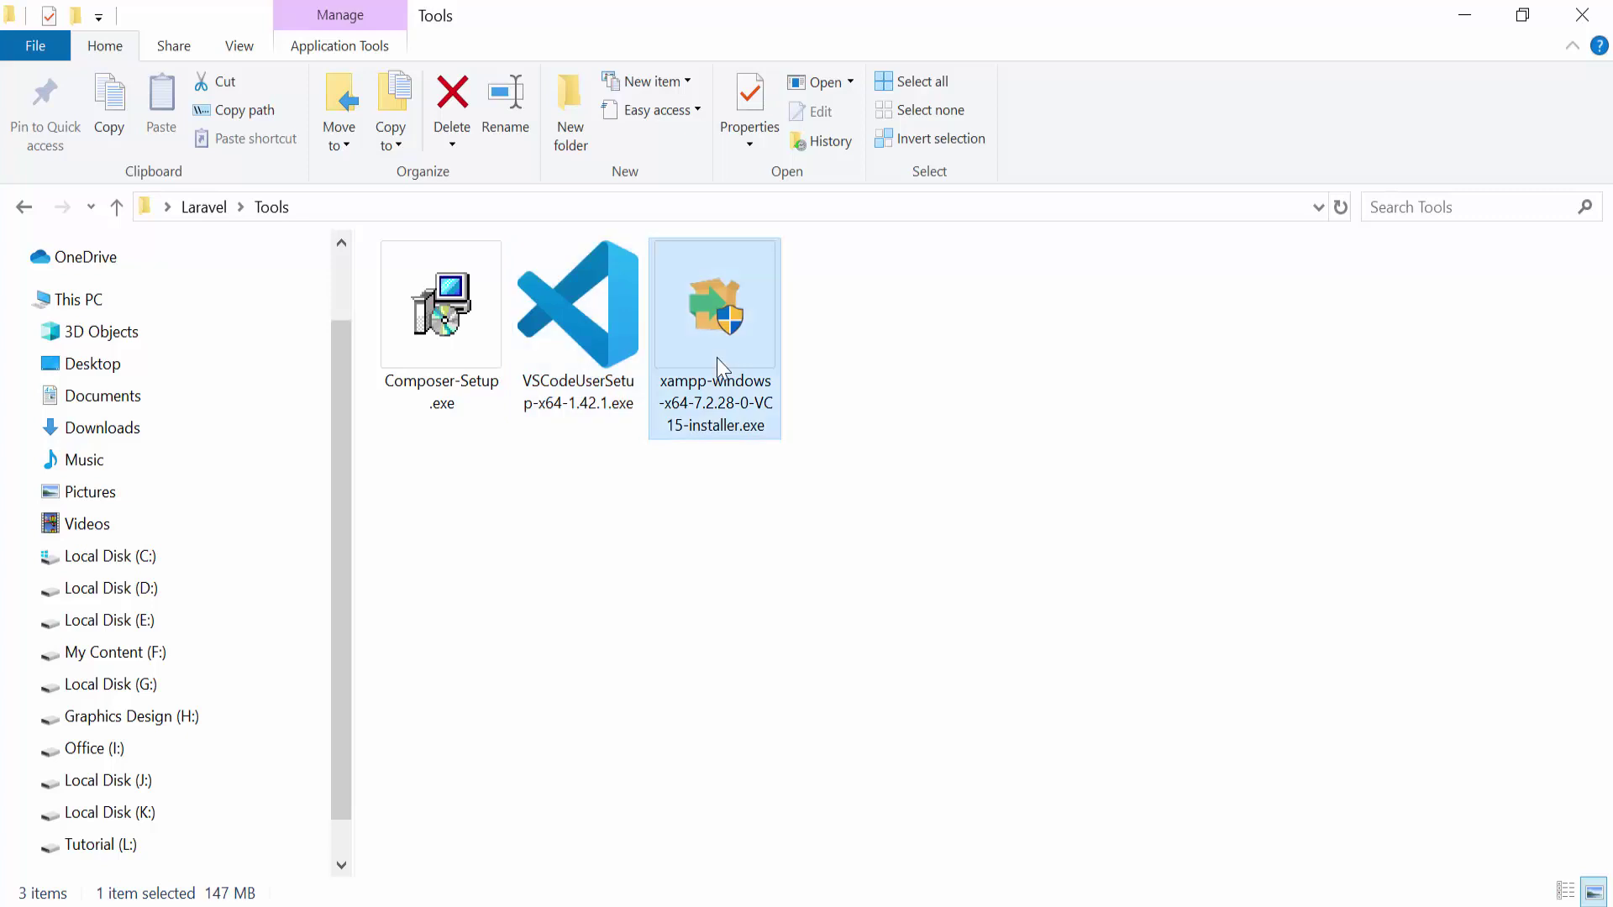
left_click(806, 370)
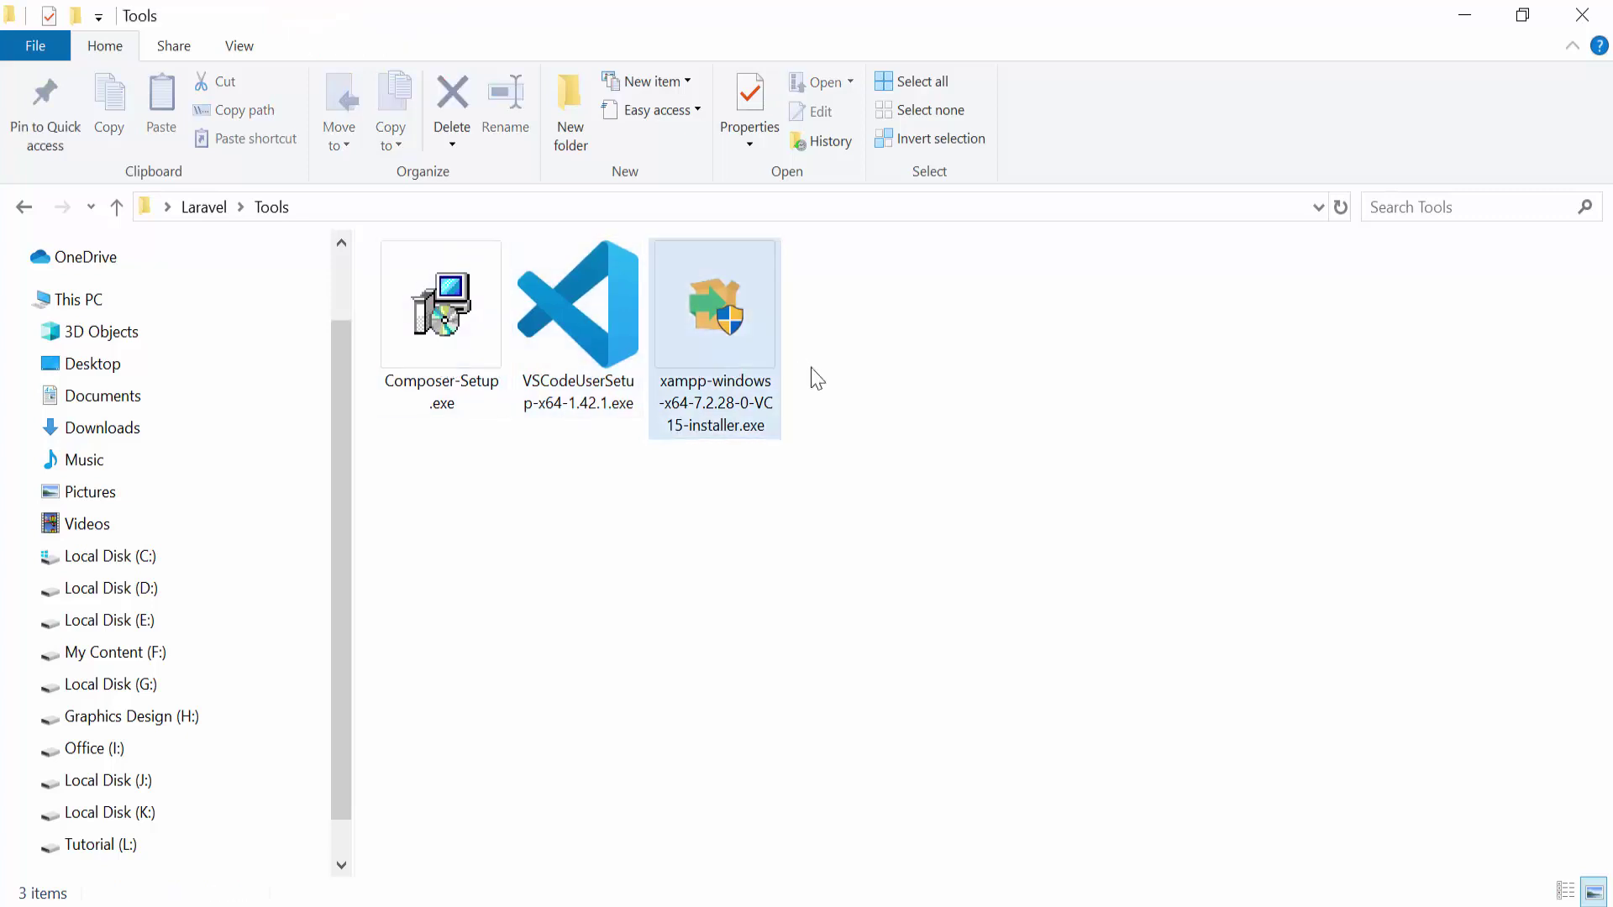
left_click_drag(854, 384, 407, 378)
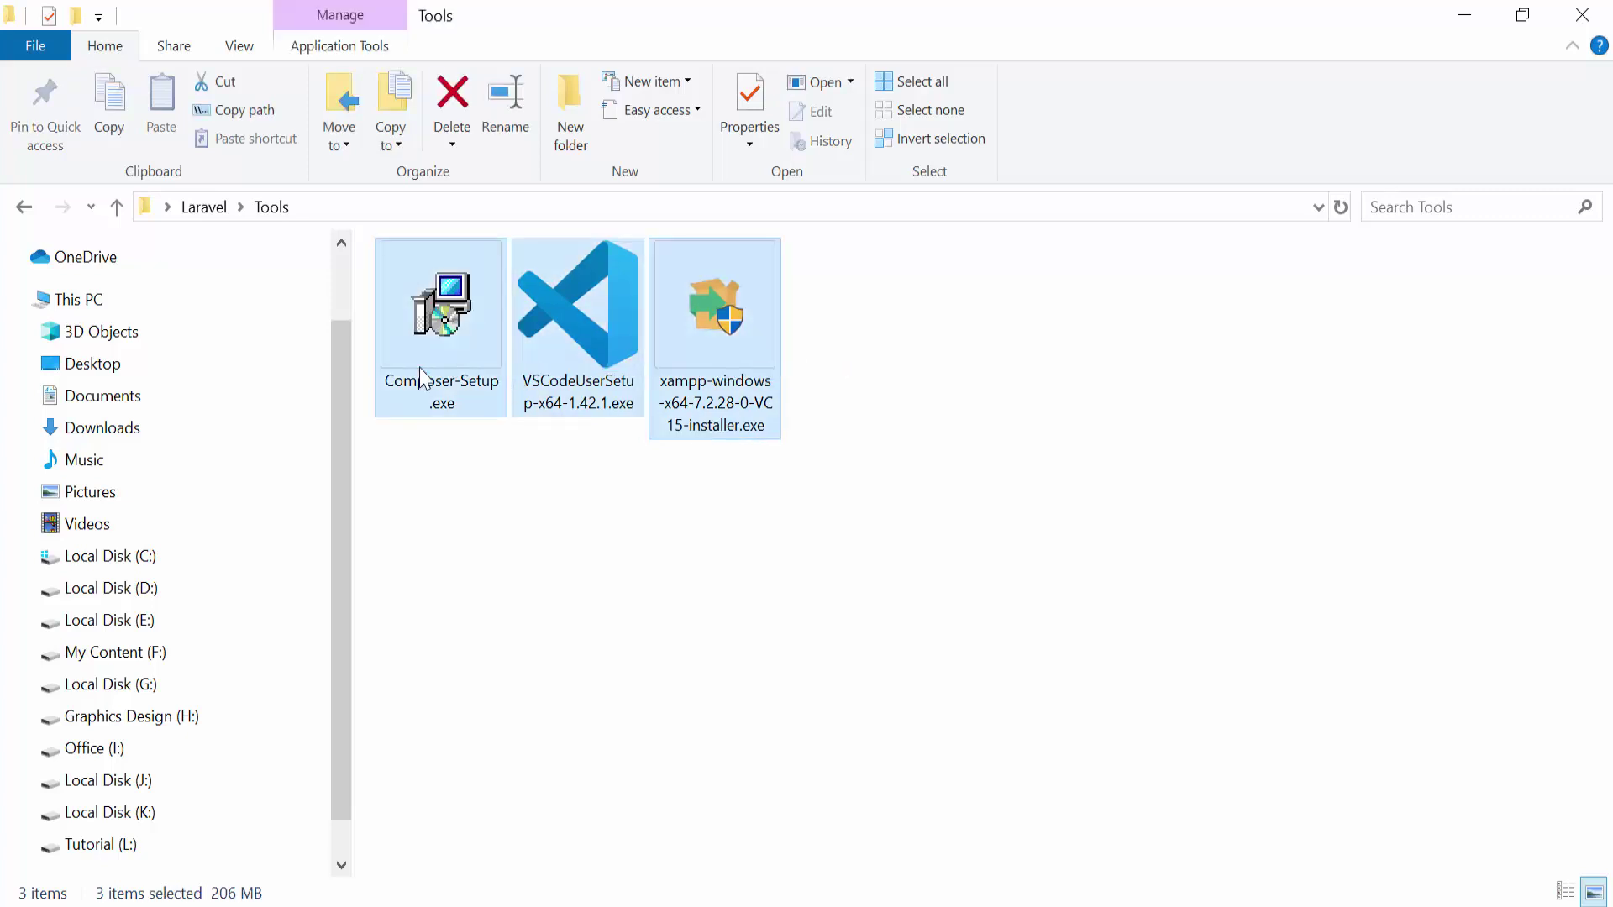
left_click(496, 468)
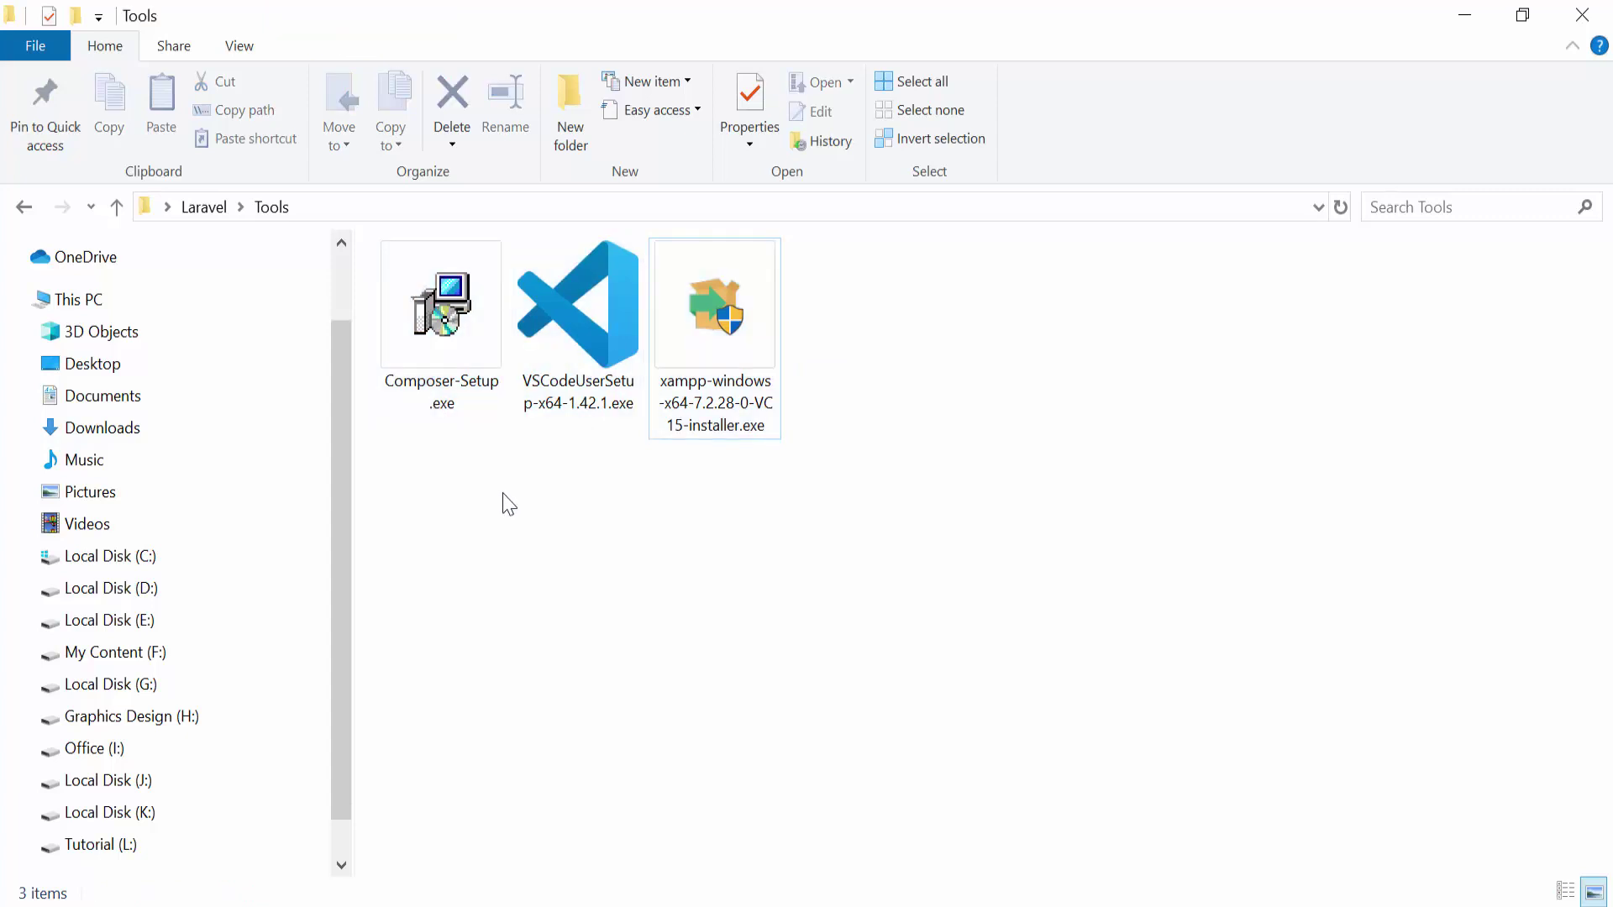
left_click(719, 430)
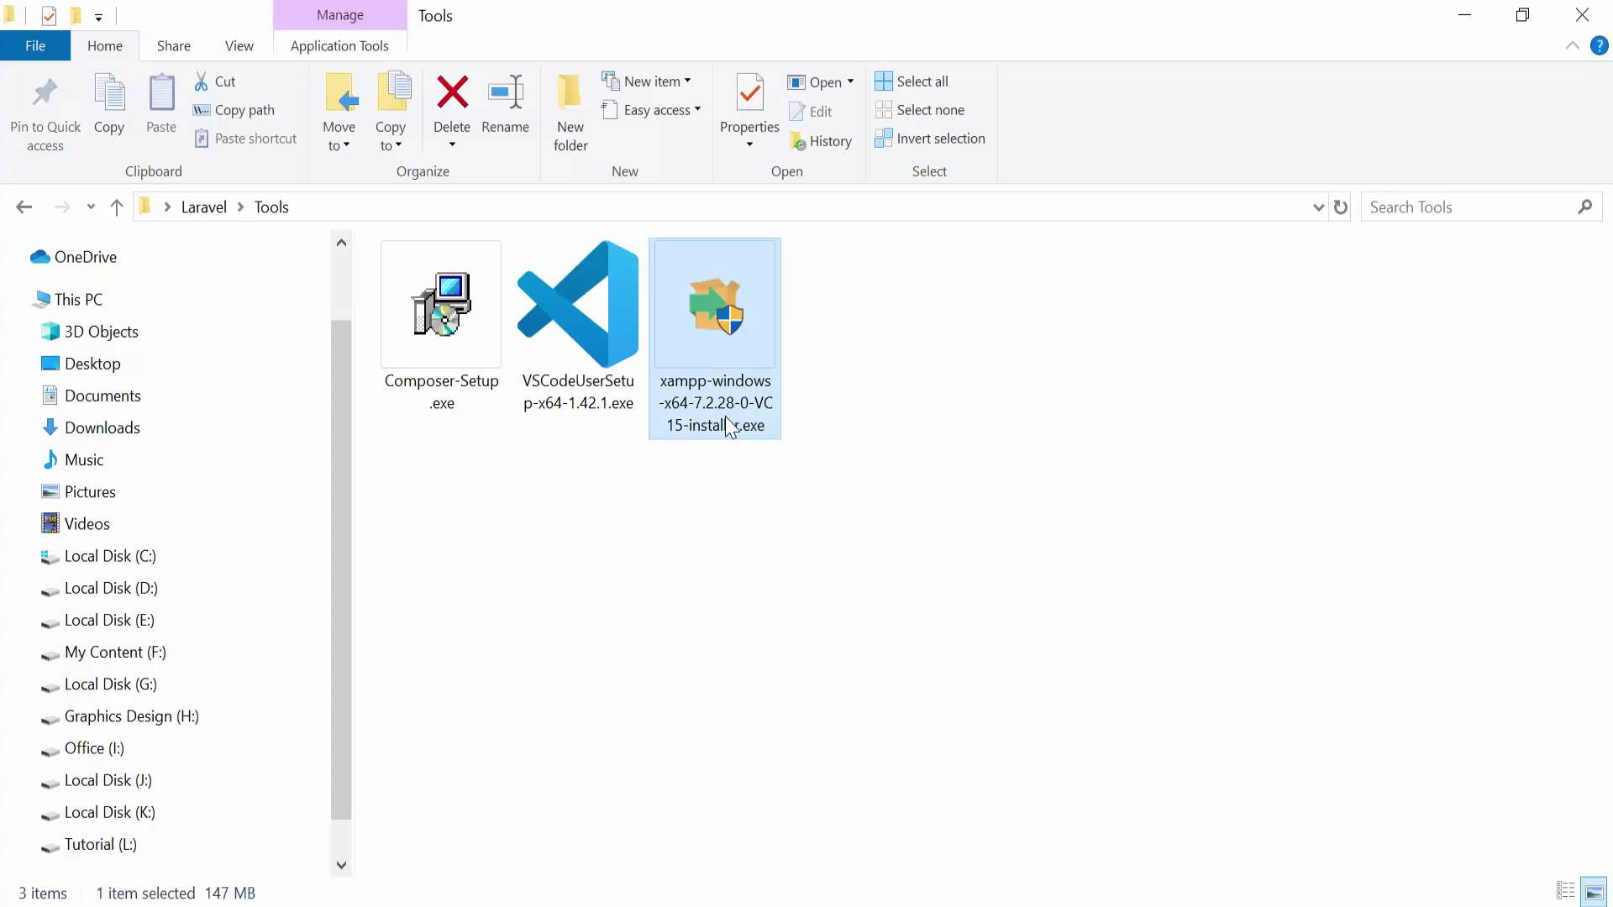
left_click(448, 407)
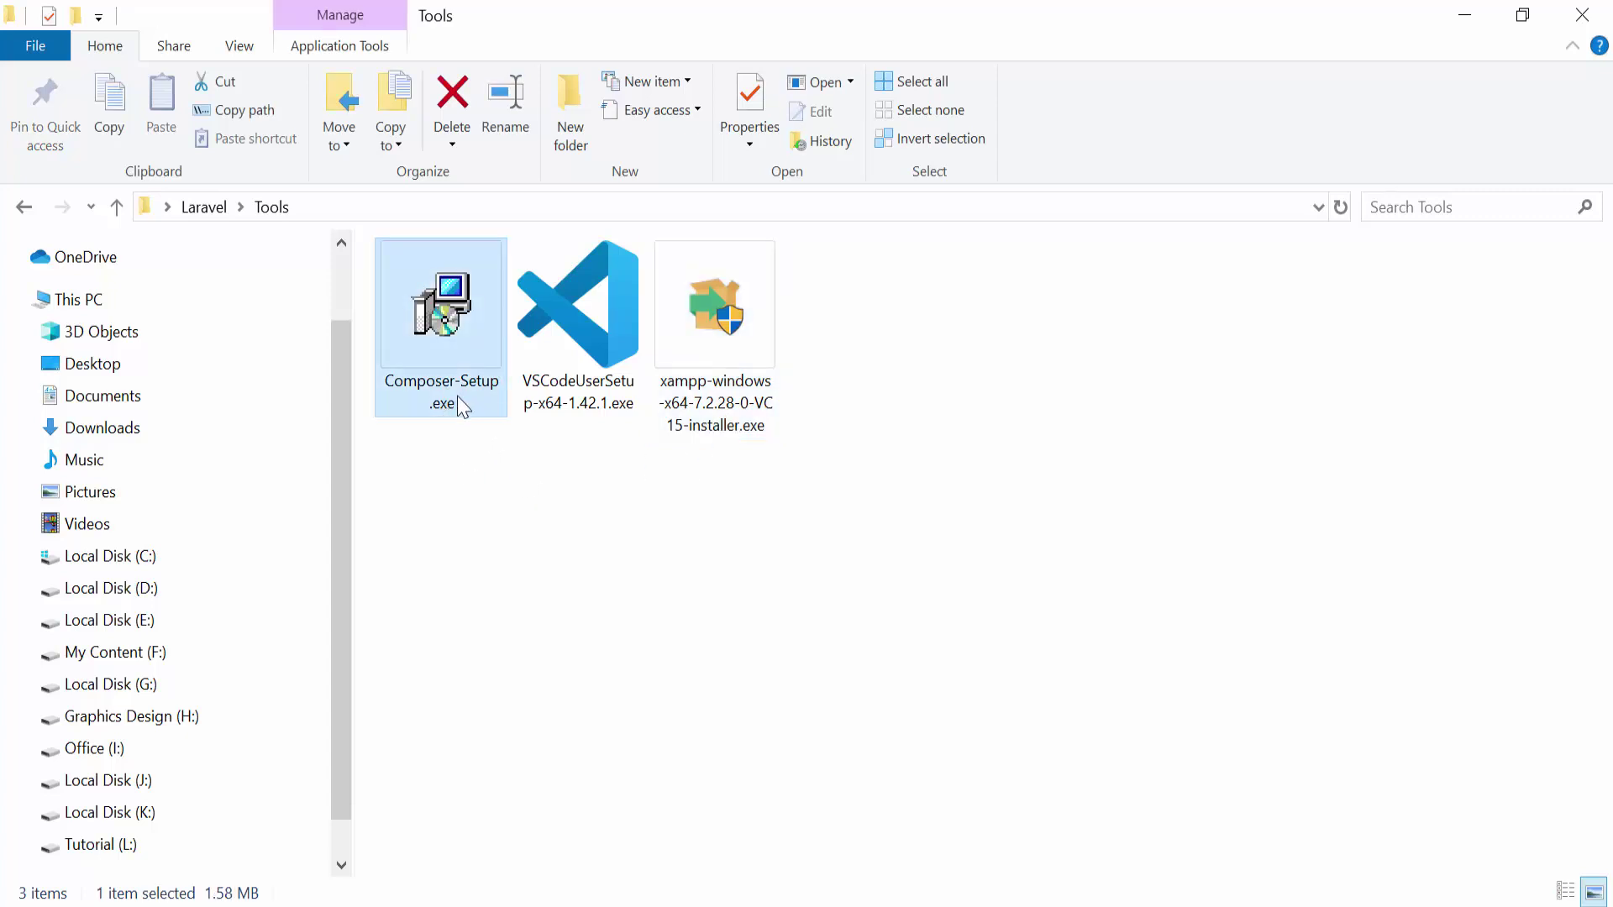
left_click(461, 407)
left_click(475, 479)
left_click(485, 482)
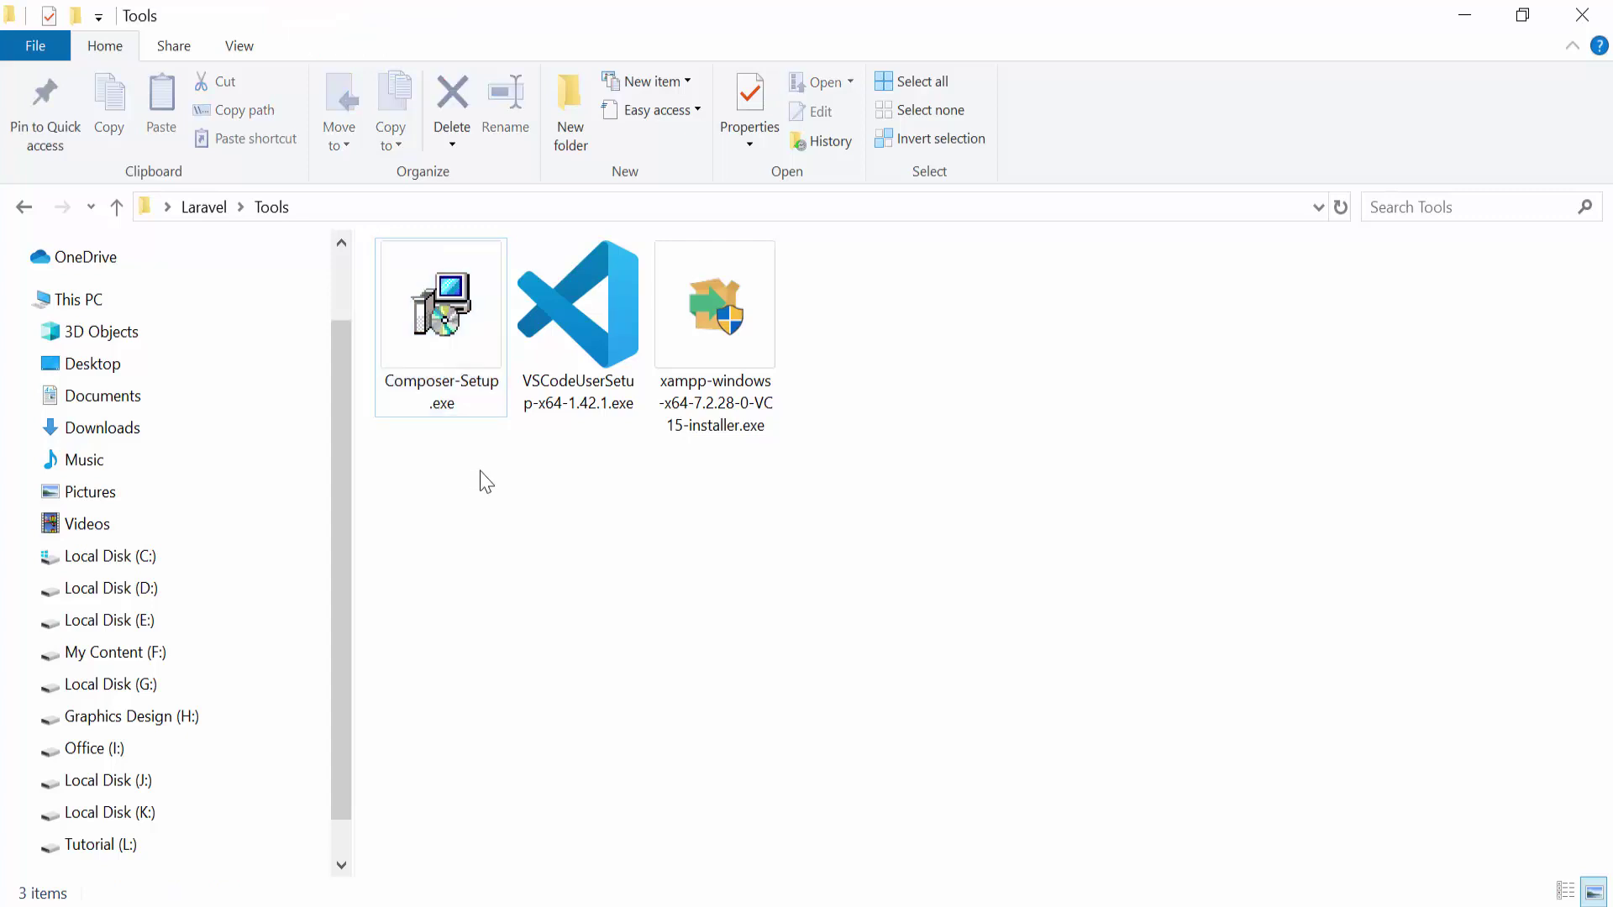
left_click(728, 427)
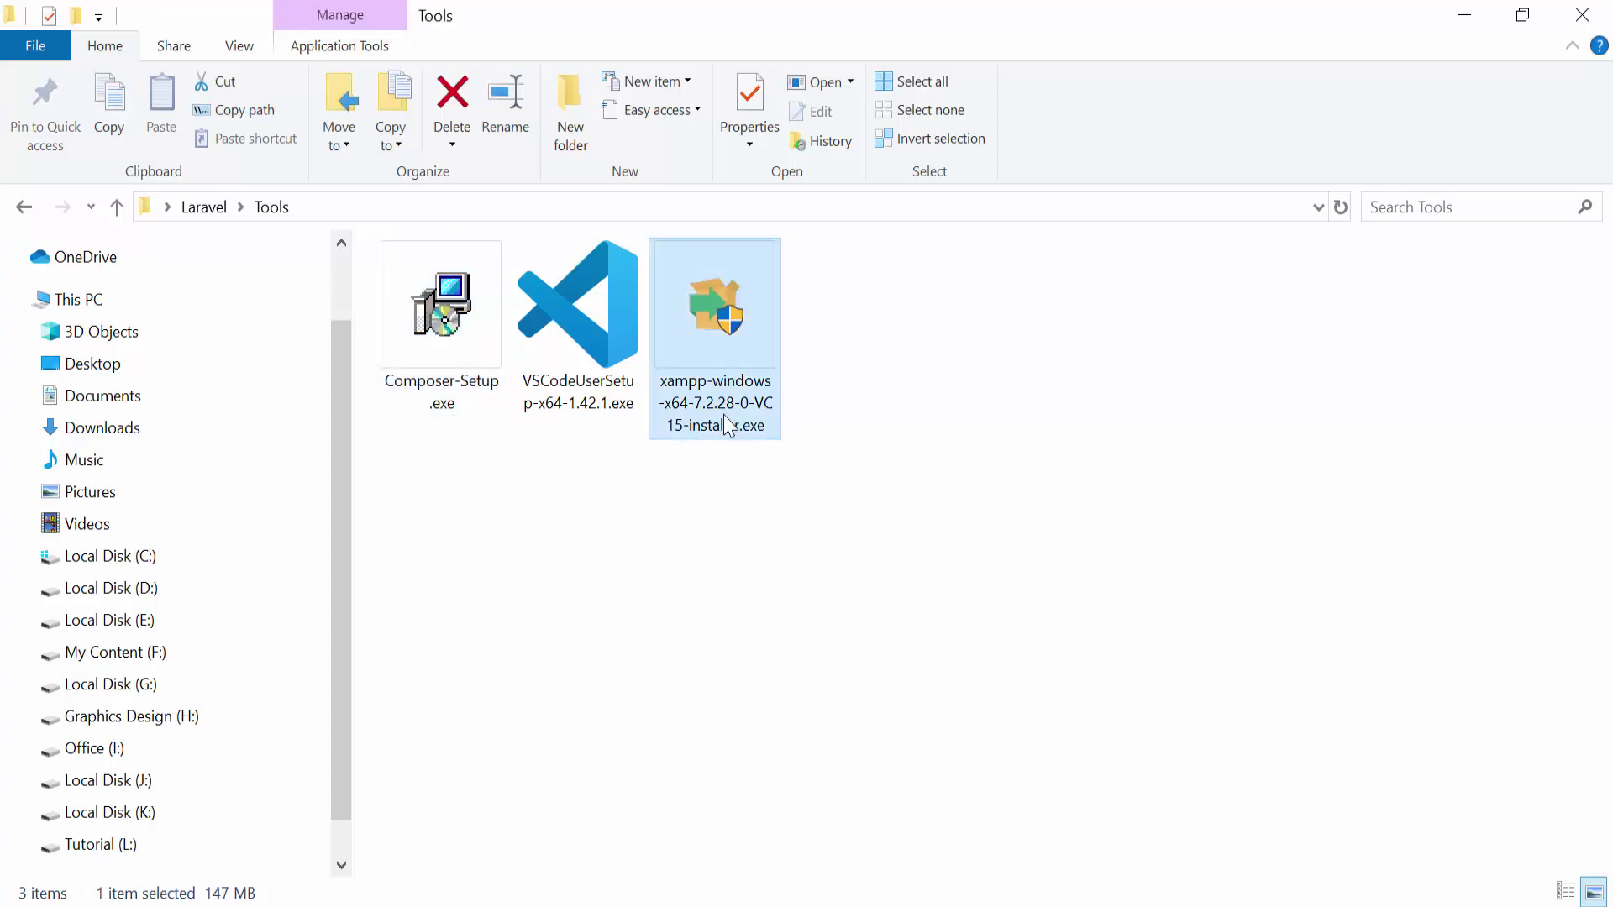
left_click(436, 349)
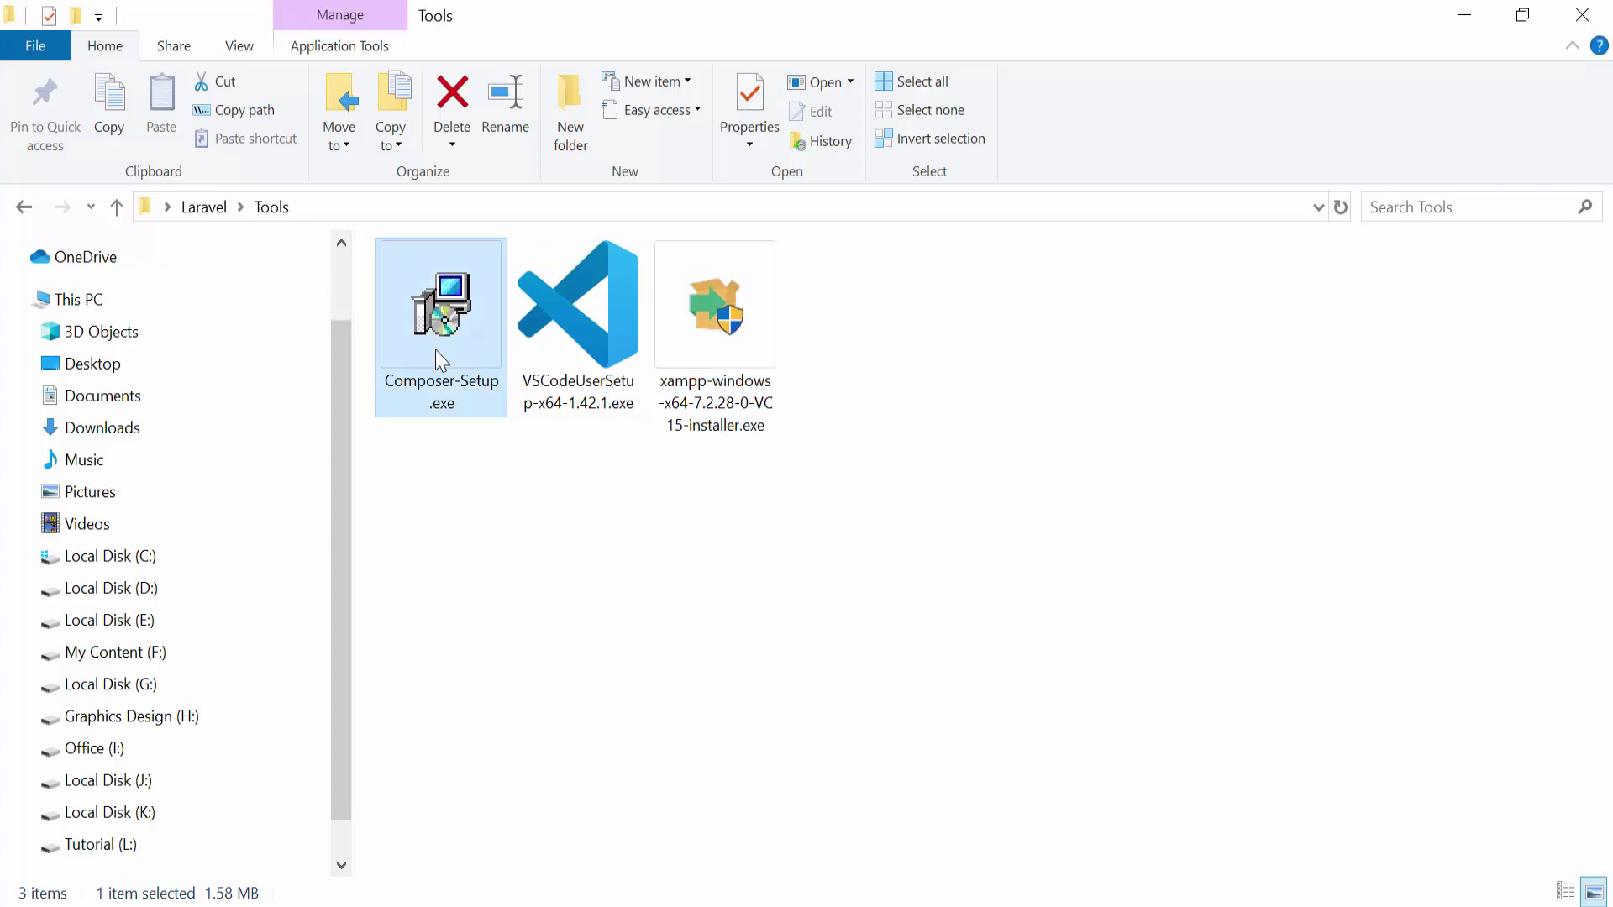
left_click(720, 376)
left_click(450, 380)
left_click(762, 410)
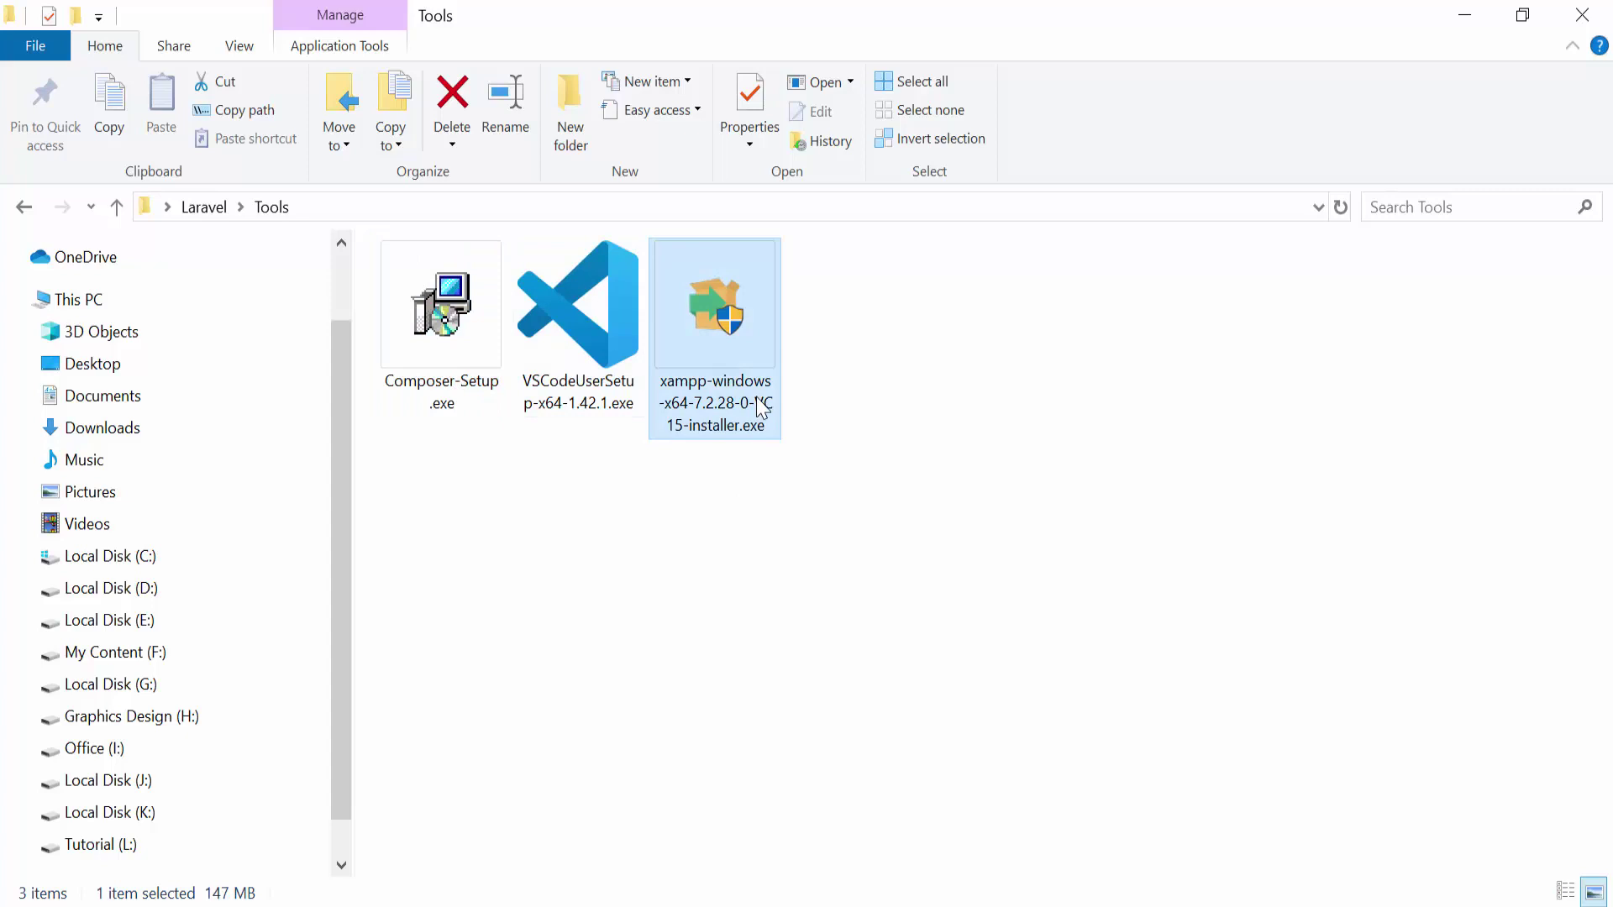
left_click(472, 412)
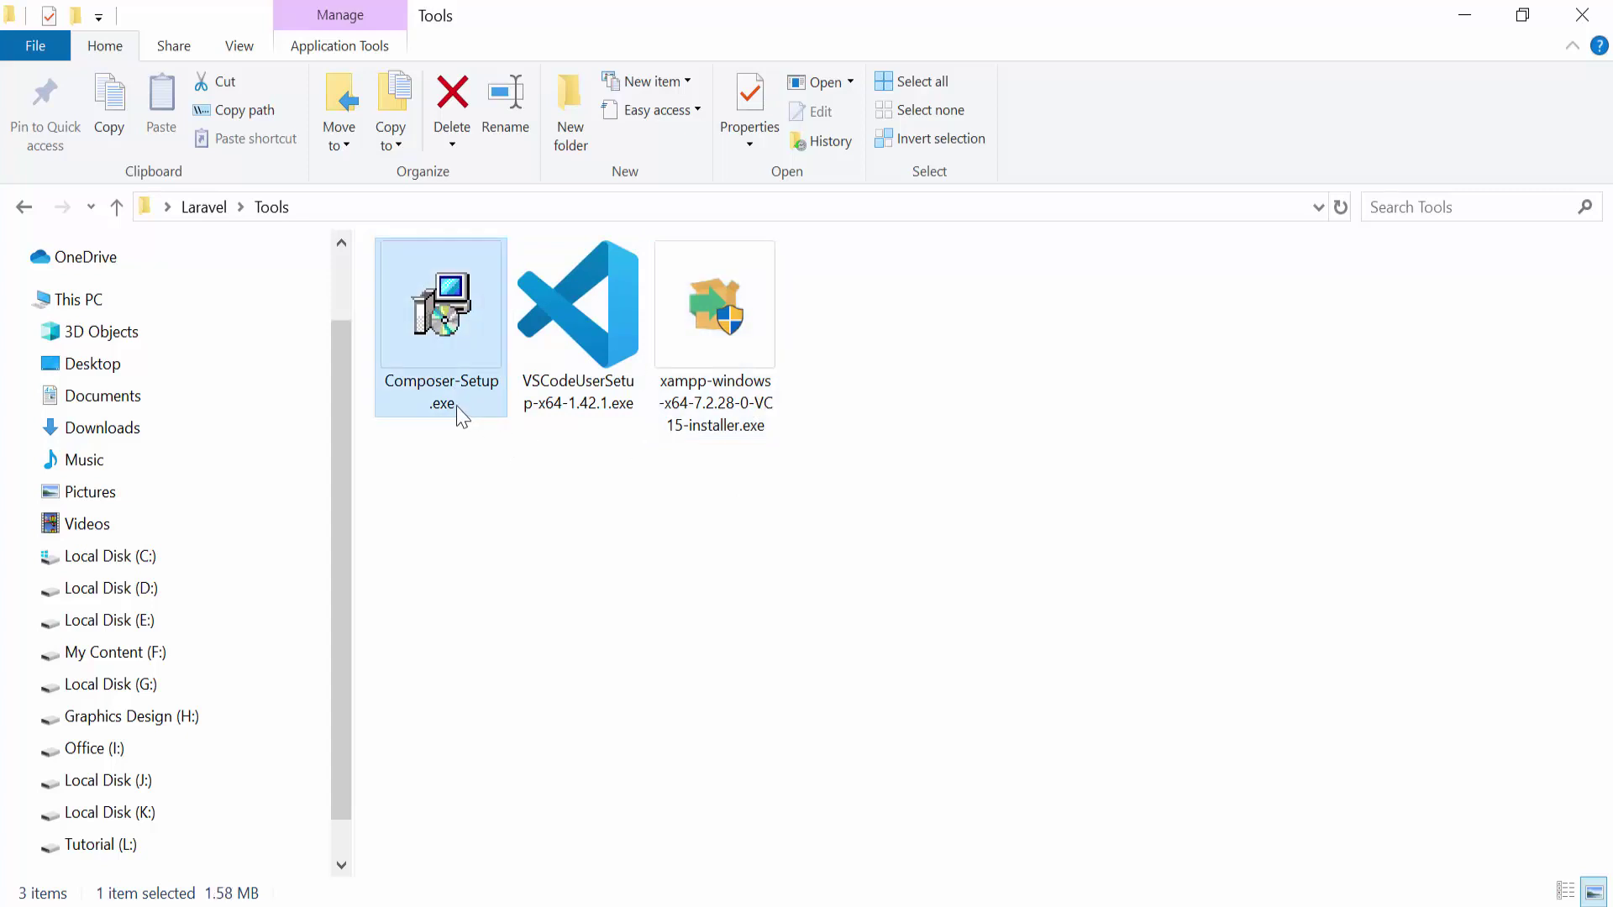
Step: Run xampp-windows-x64-7.2.28-0-VC15-installer.exe, acknowledge the User Account Control warning and proceed to the component selection
left_click(691, 434)
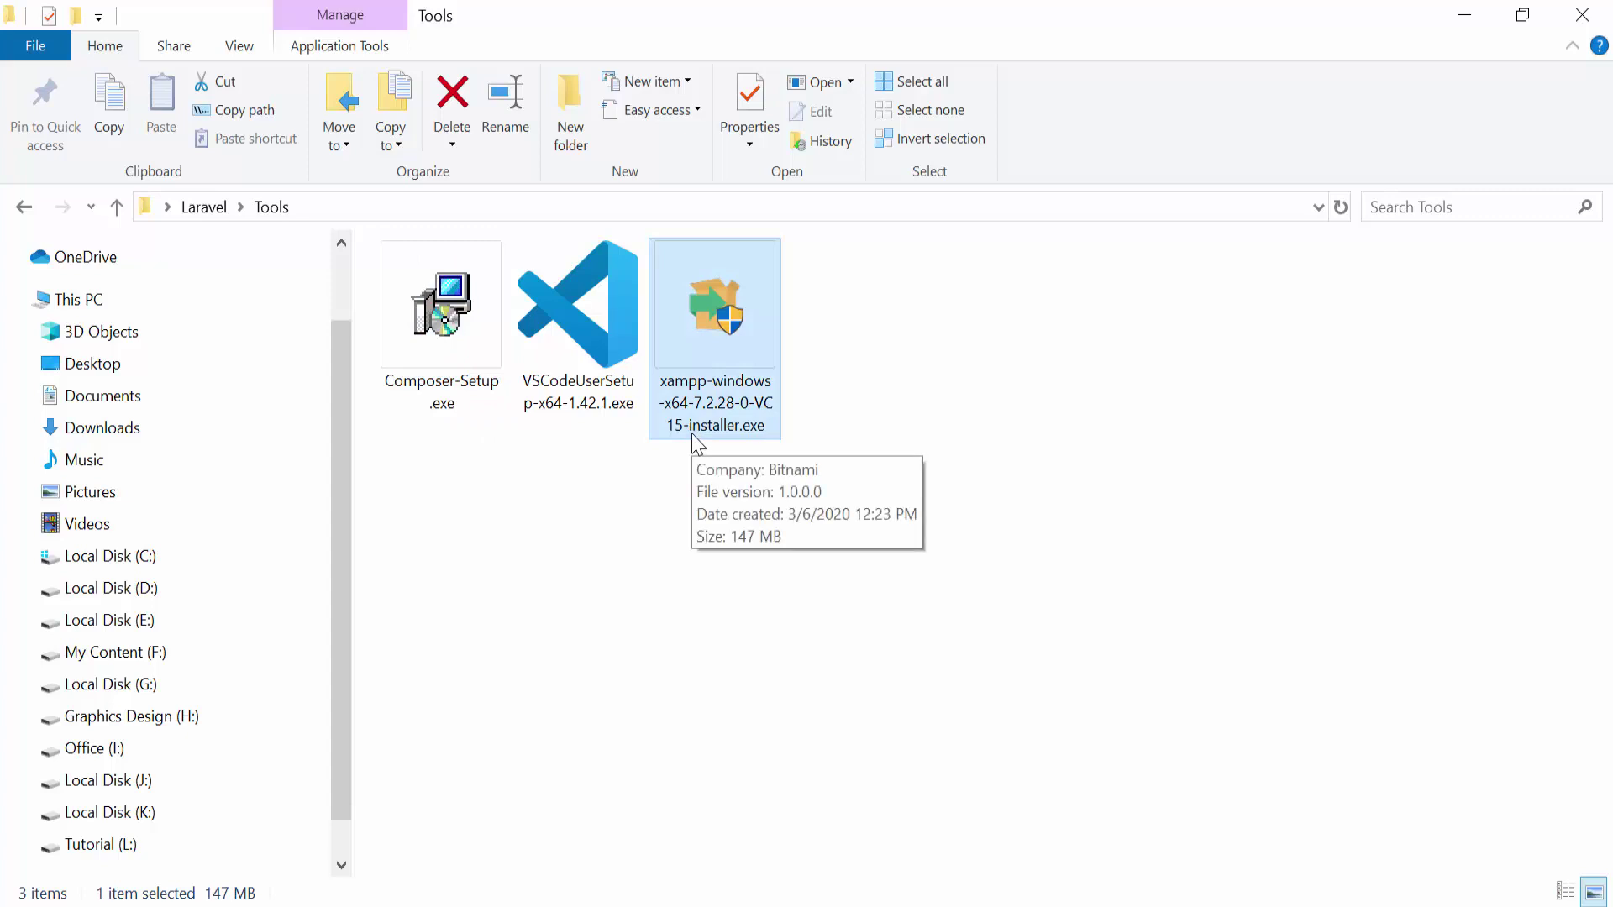
double_click(696, 426)
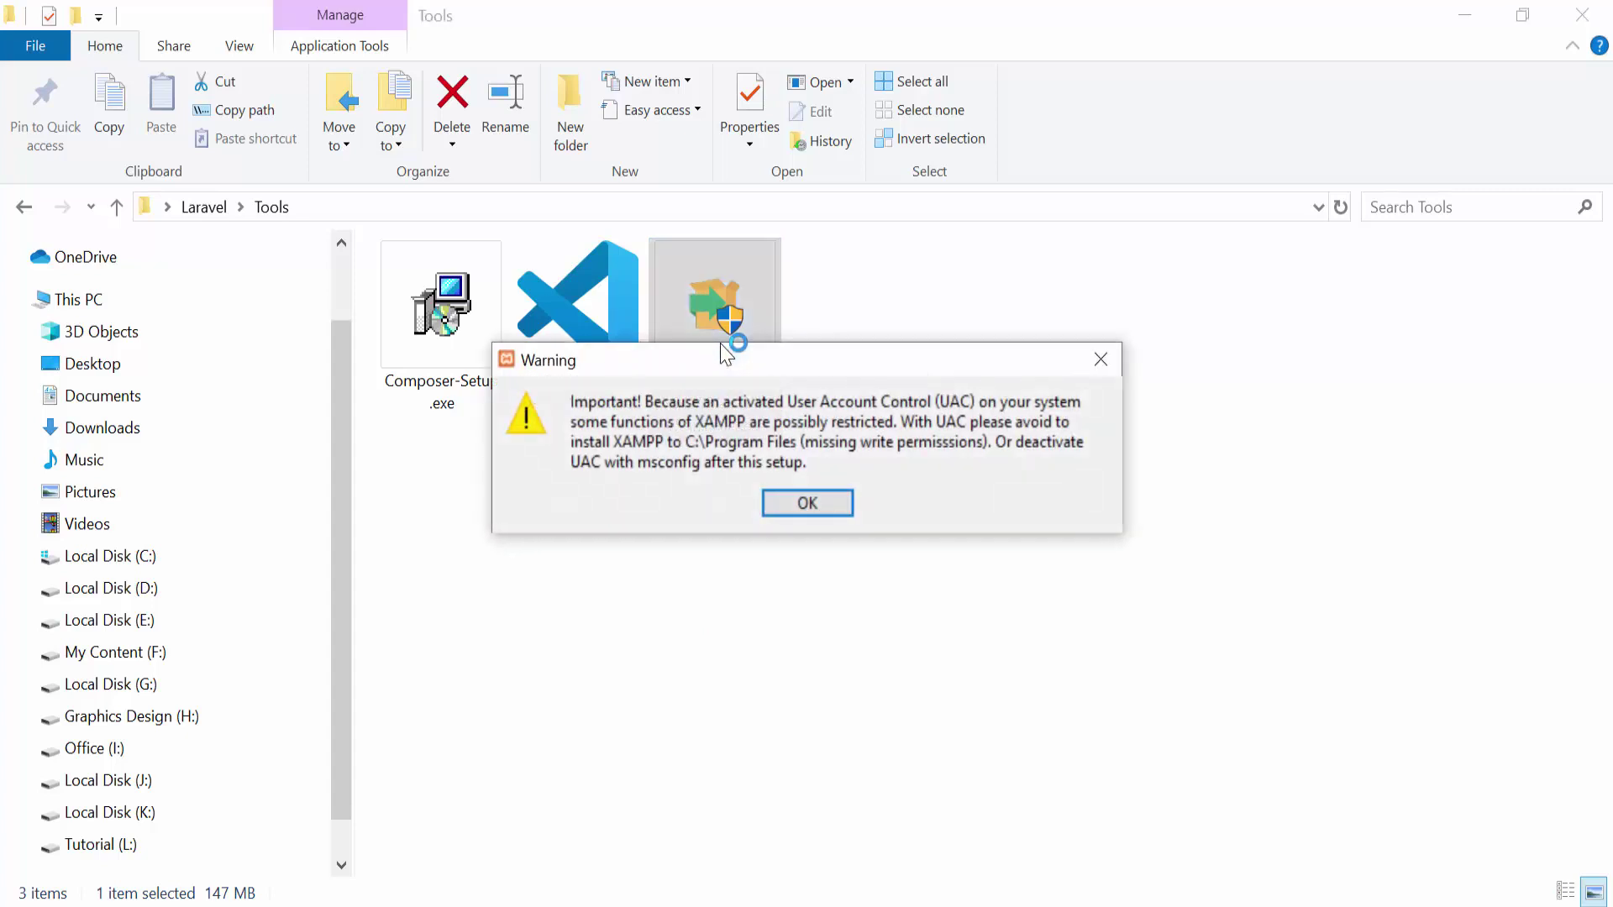
left_click(807, 502)
left_click(949, 718)
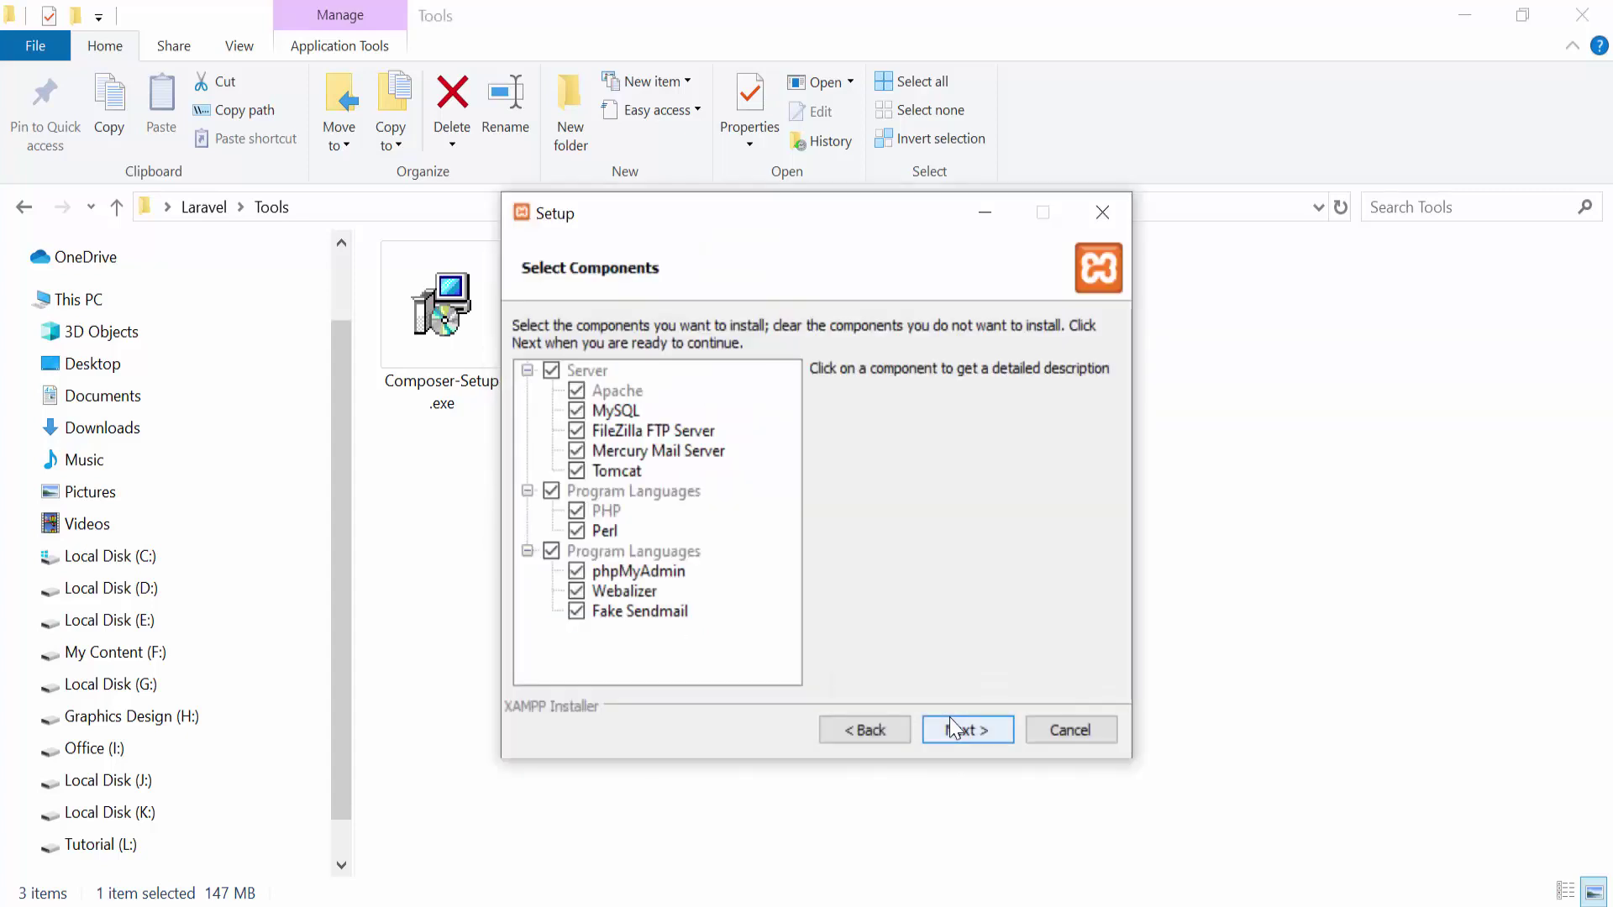
Step: Install XAMPP with all components and default settings, and close the Bitnami web page that the installer opens
left_click(949, 718)
left_click(949, 718)
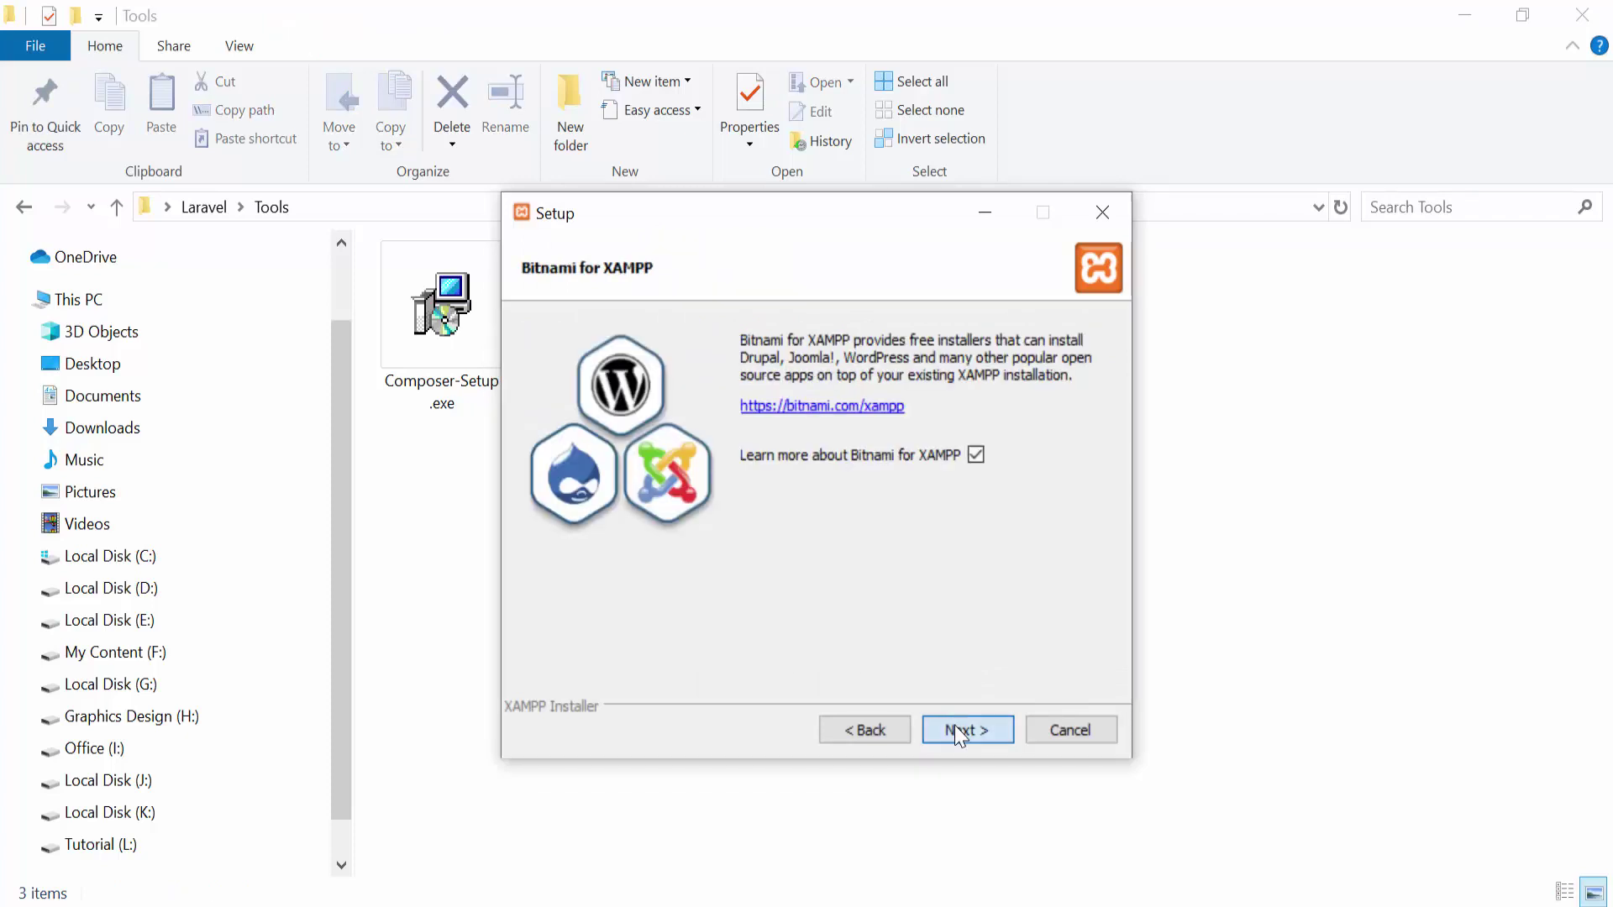
left_click(955, 724)
left_click(955, 724)
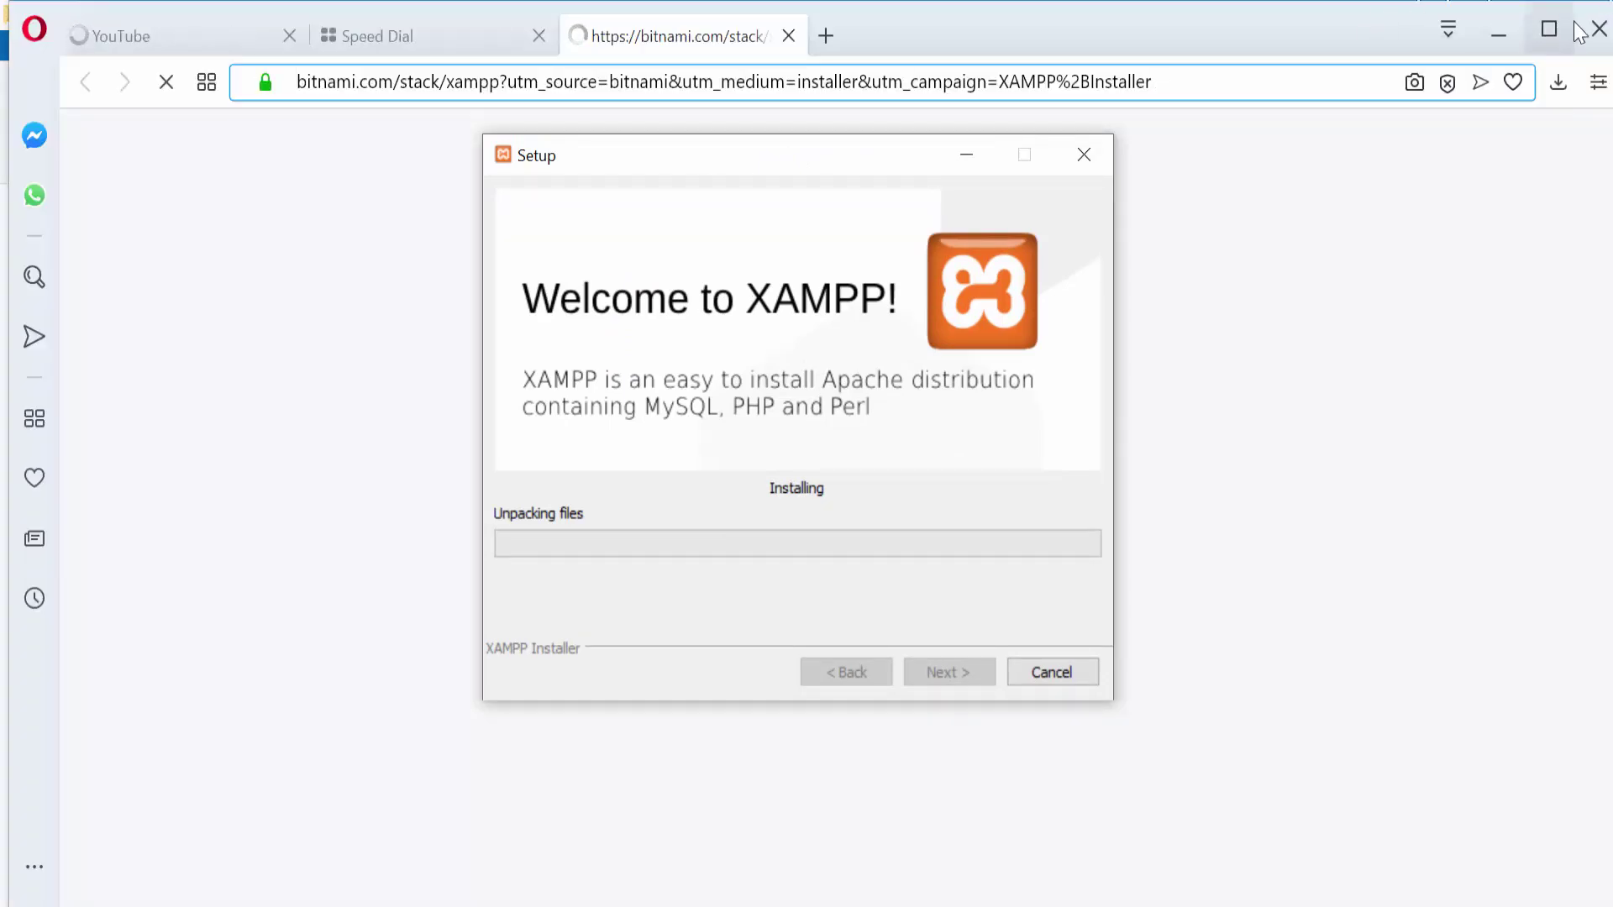
left_click(1585, 31)
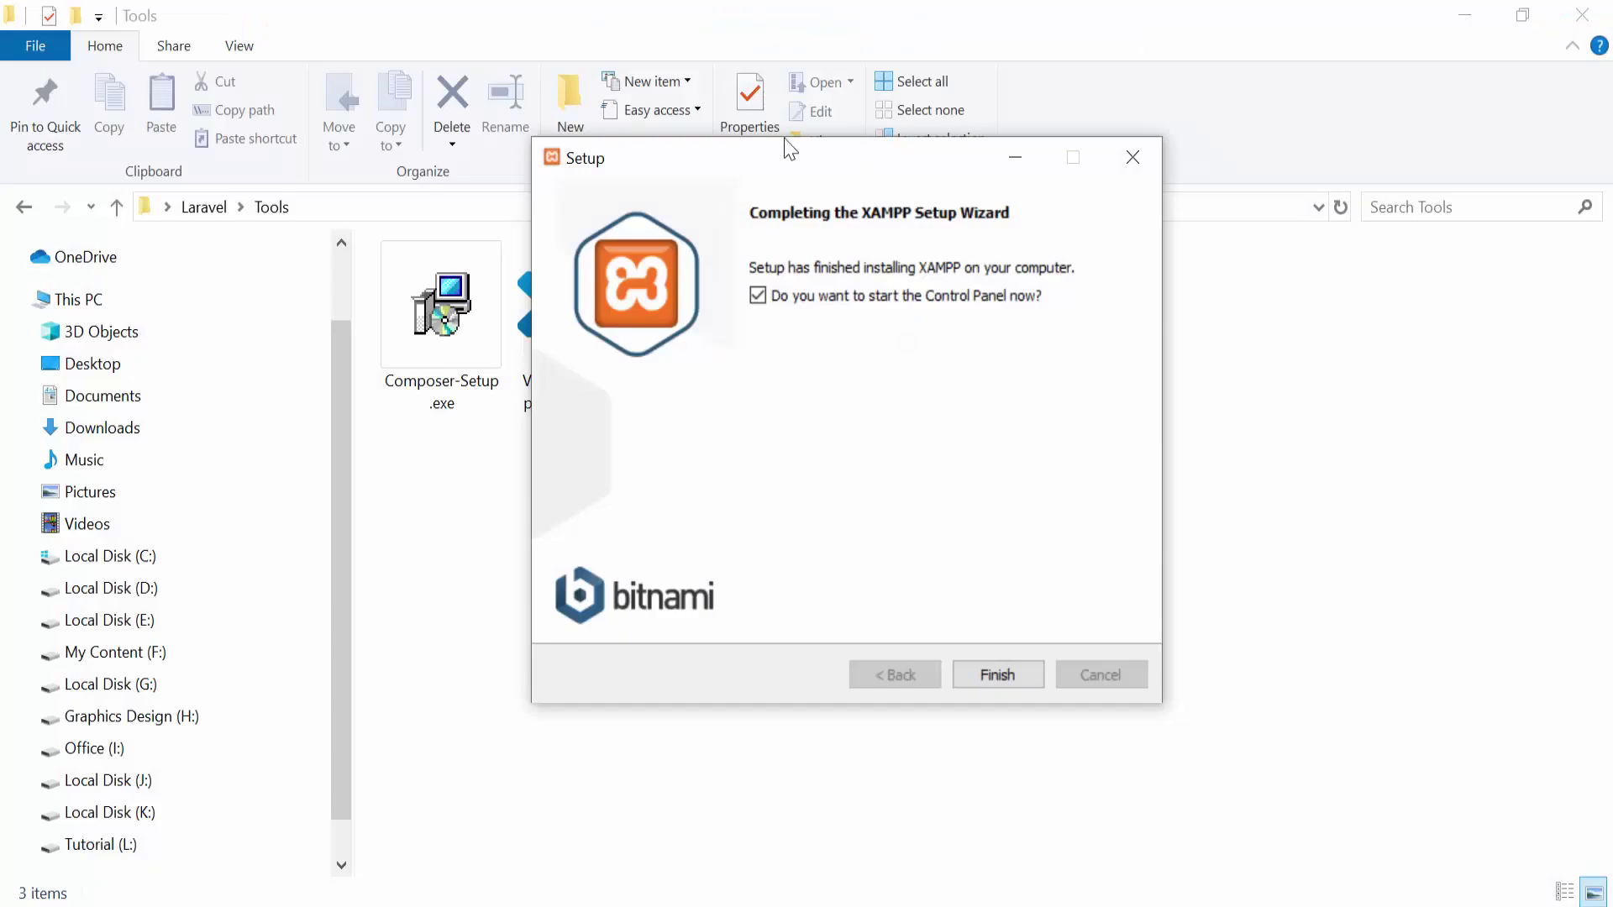
Step: Finish the XAMPP setup with the Control Panel set to start, and save English (US flag) as its language
left_click_drag(794, 168, 723, 187)
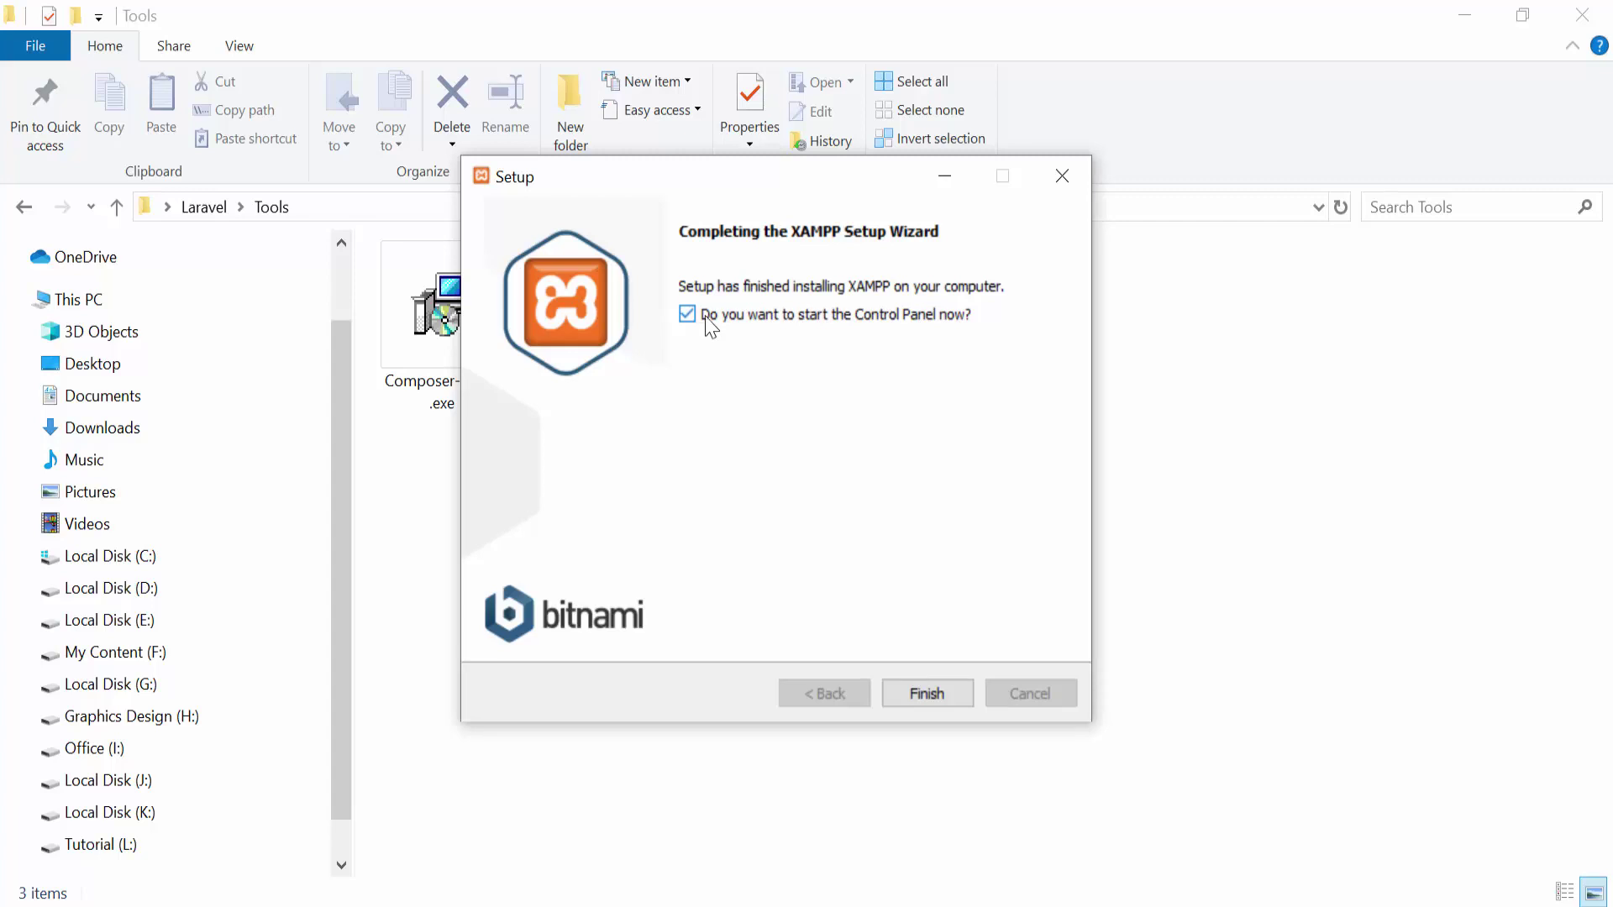
left_click(931, 695)
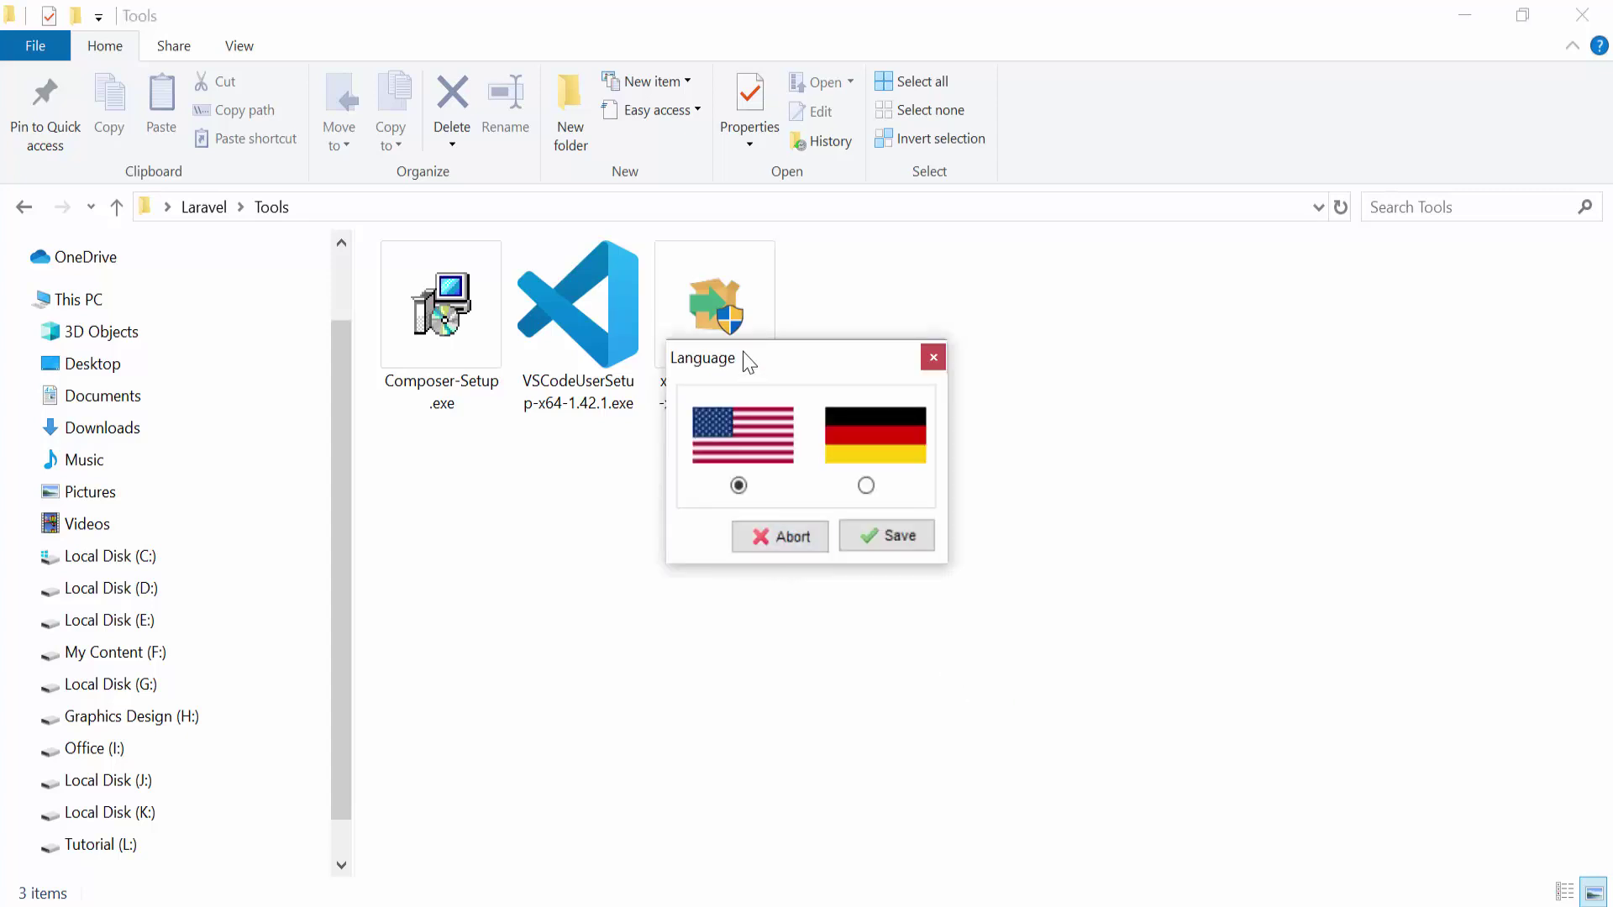
left_click_drag(744, 356, 801, 359)
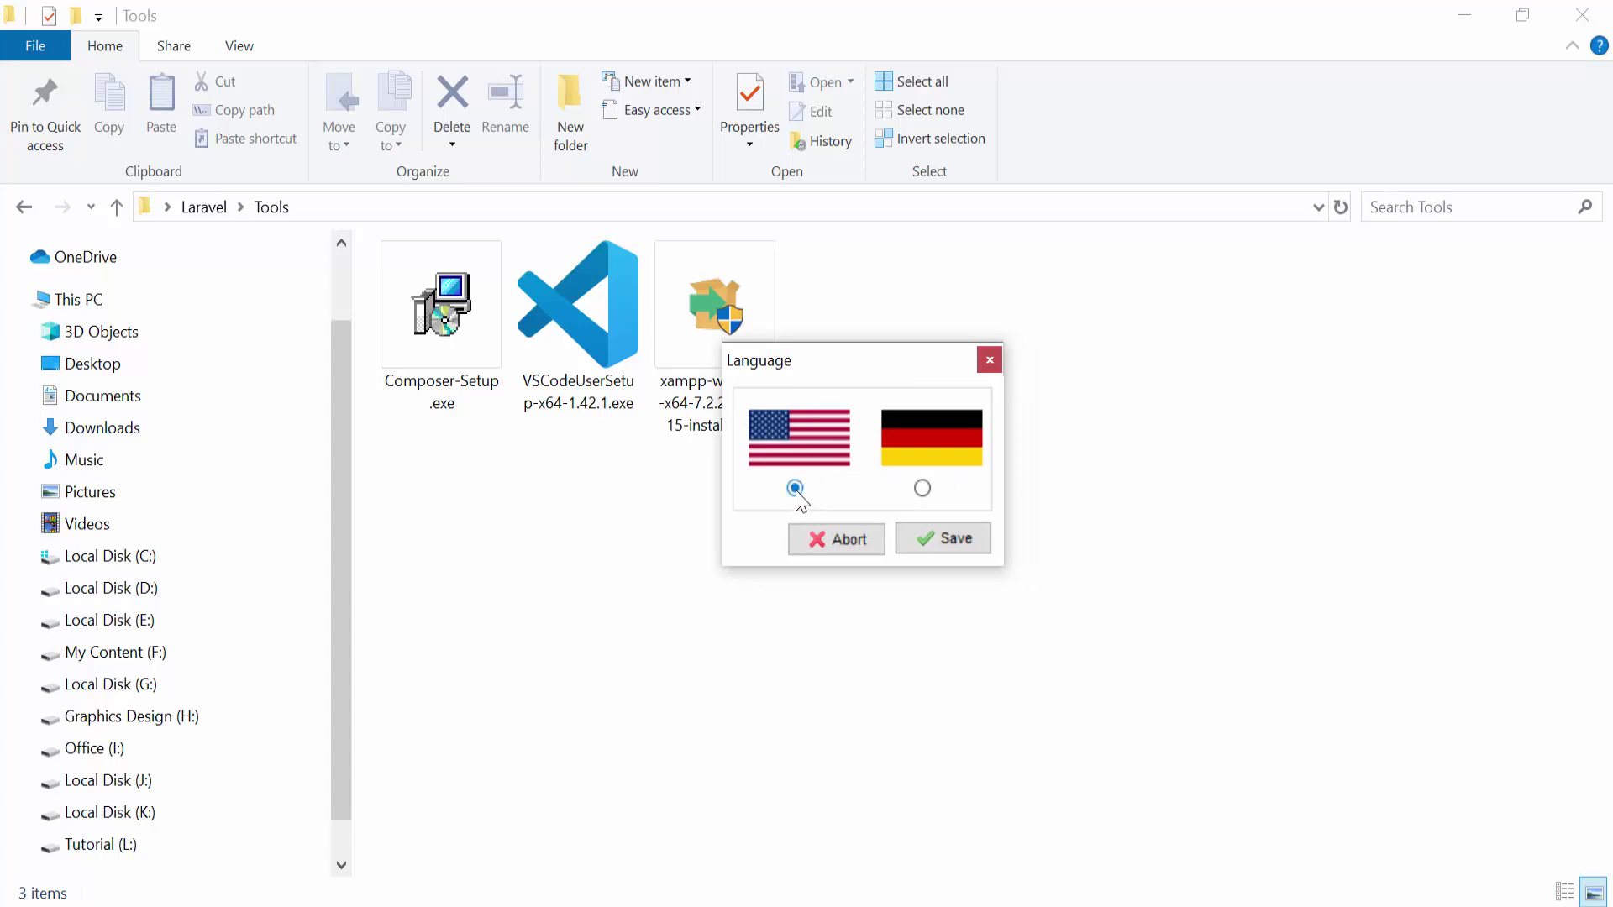
left_click(939, 541)
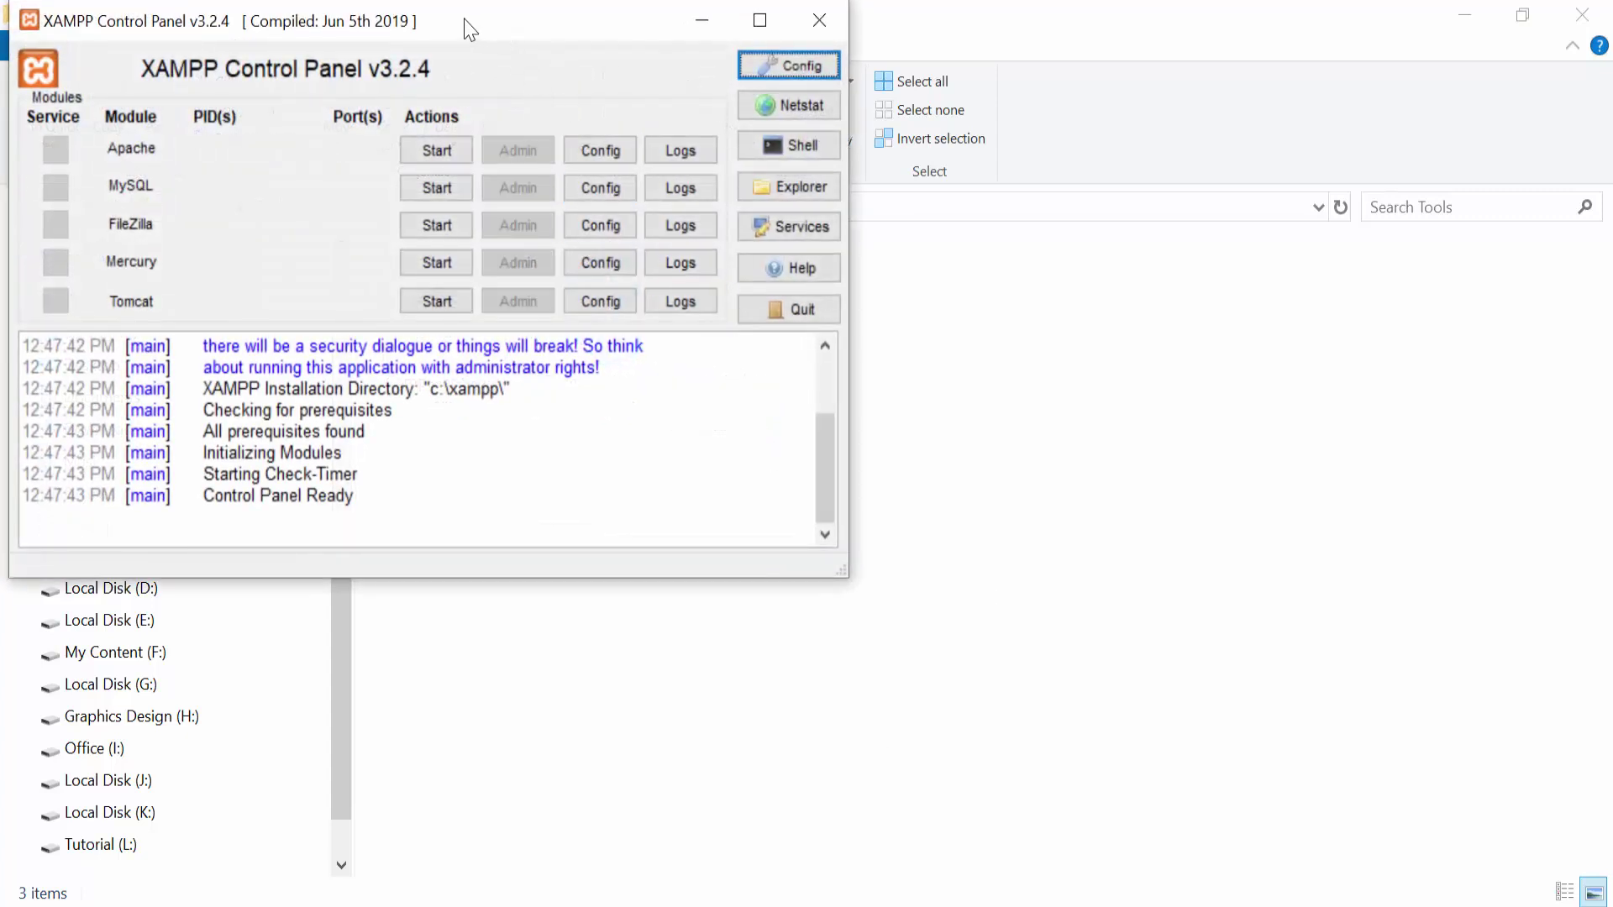
Step: Close the XAMPP Control Panel and run Composer-Setup.exe from the Tools folder, choosing to install for all users
left_click_drag(464, 22, 838, 229)
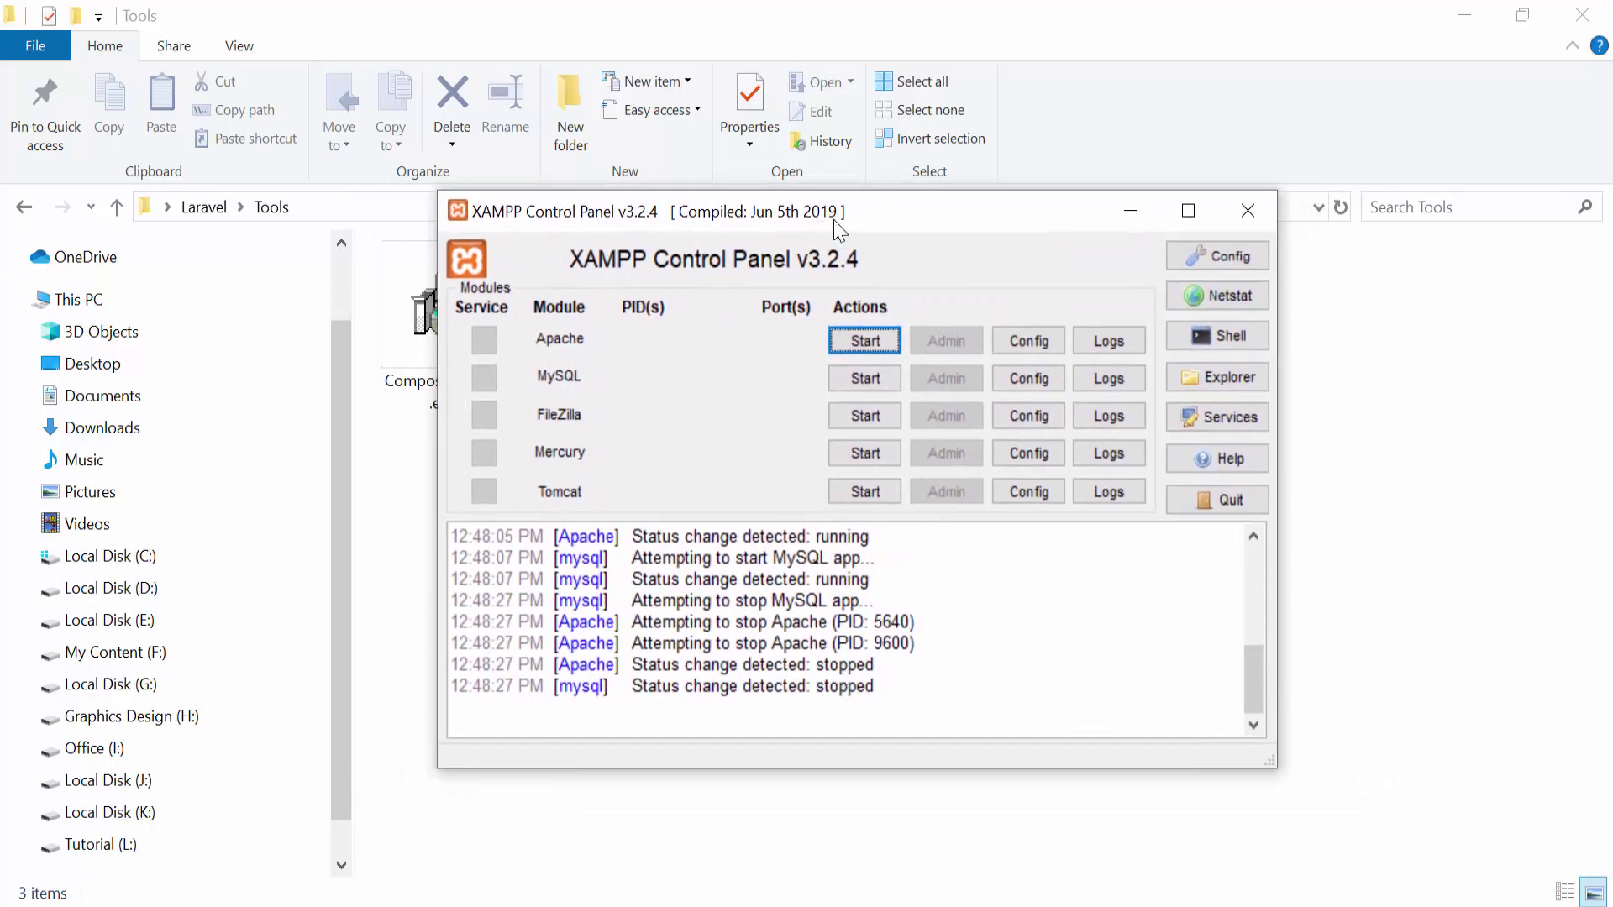
left_click(1250, 211)
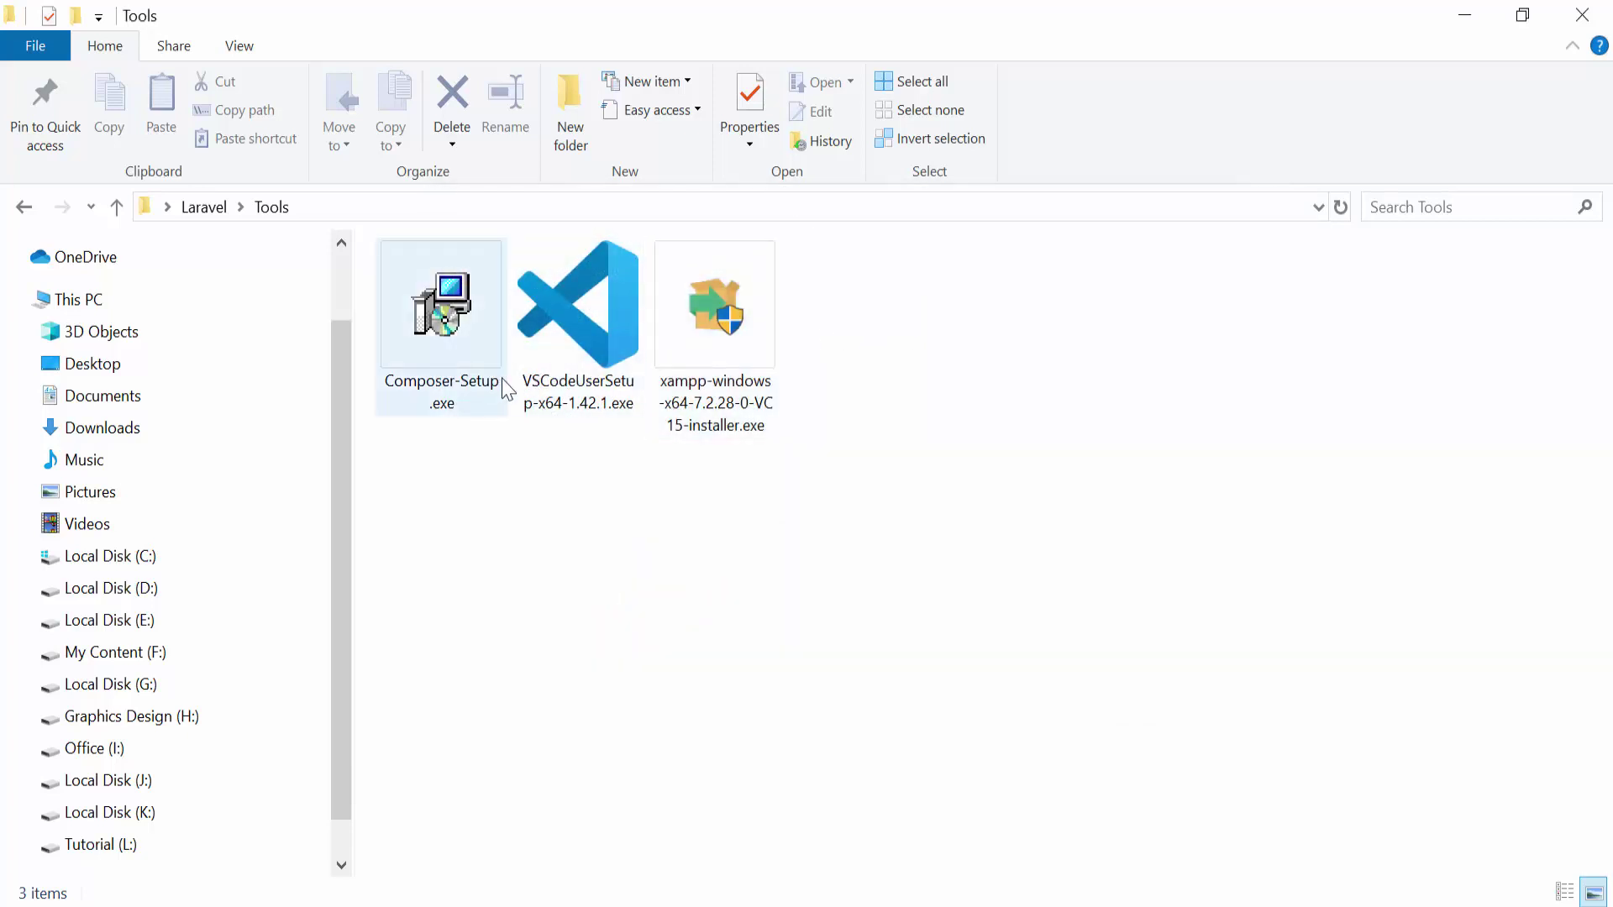
double_click(468, 385)
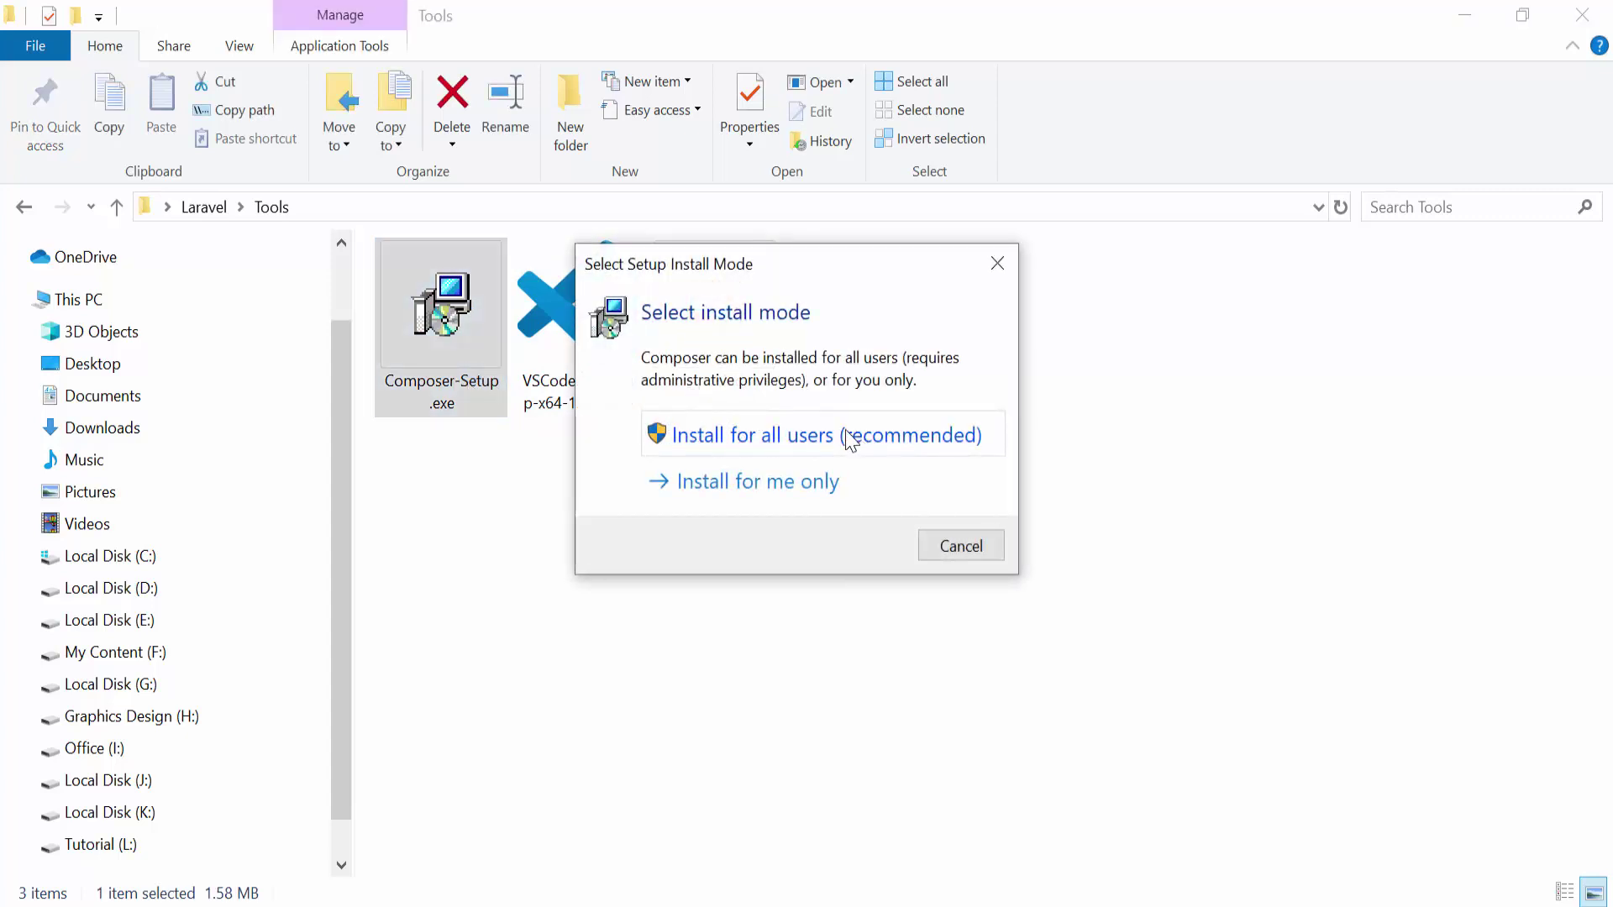
left_click(709, 443)
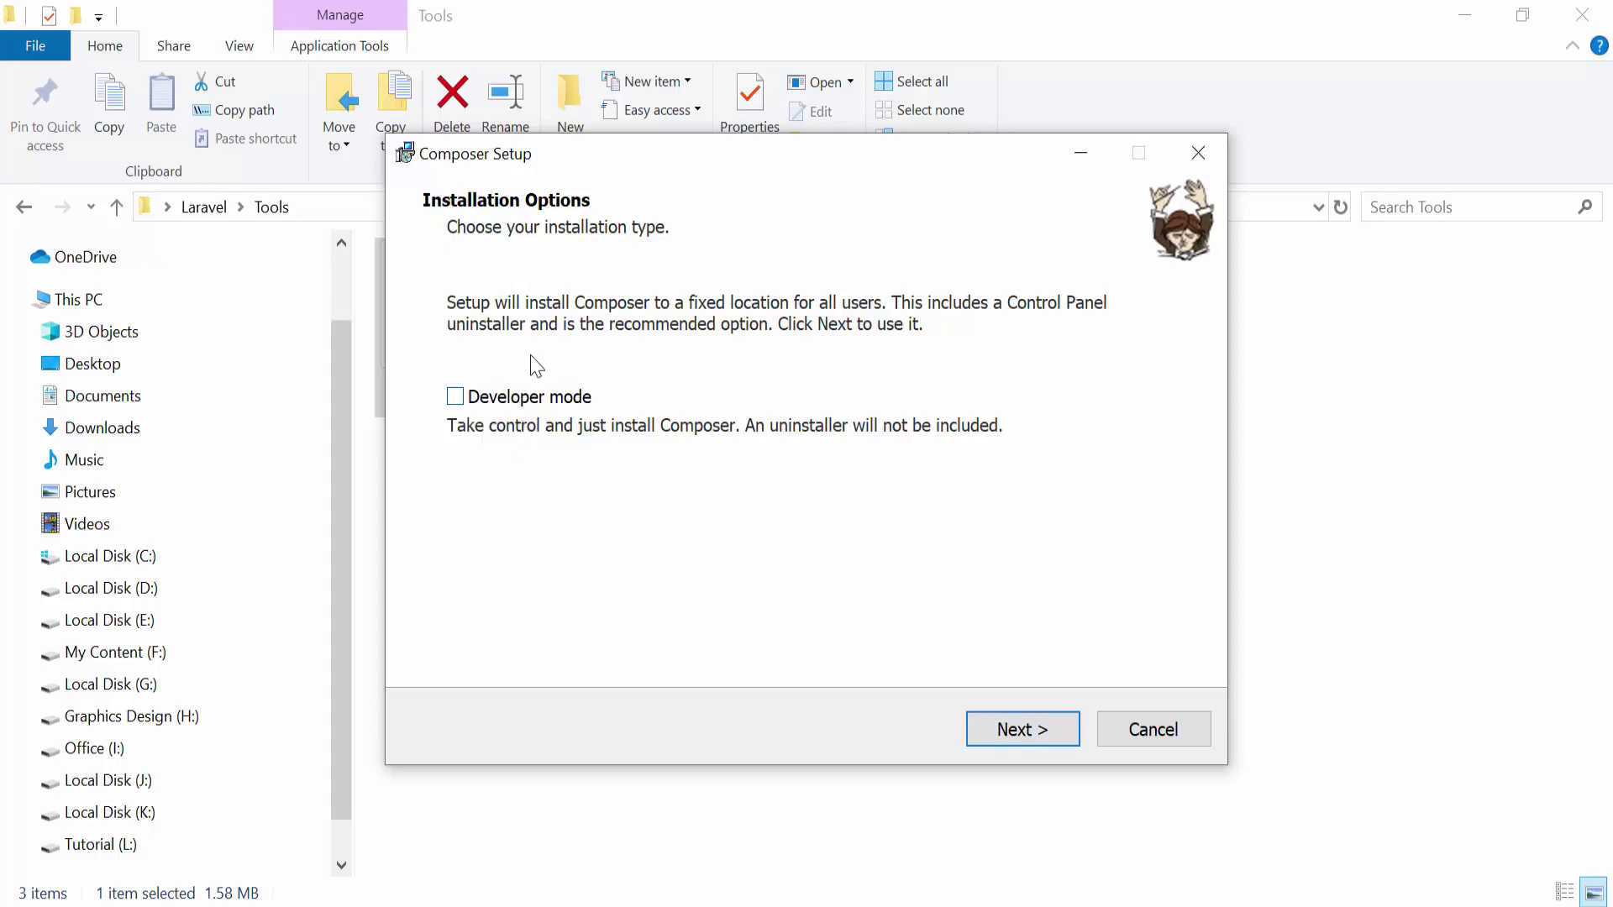
Step: Install Composer with C:\xampp\php\php.exe as the command-line PHP, without developer mode or a proxy, and finish the setup
left_click(1012, 729)
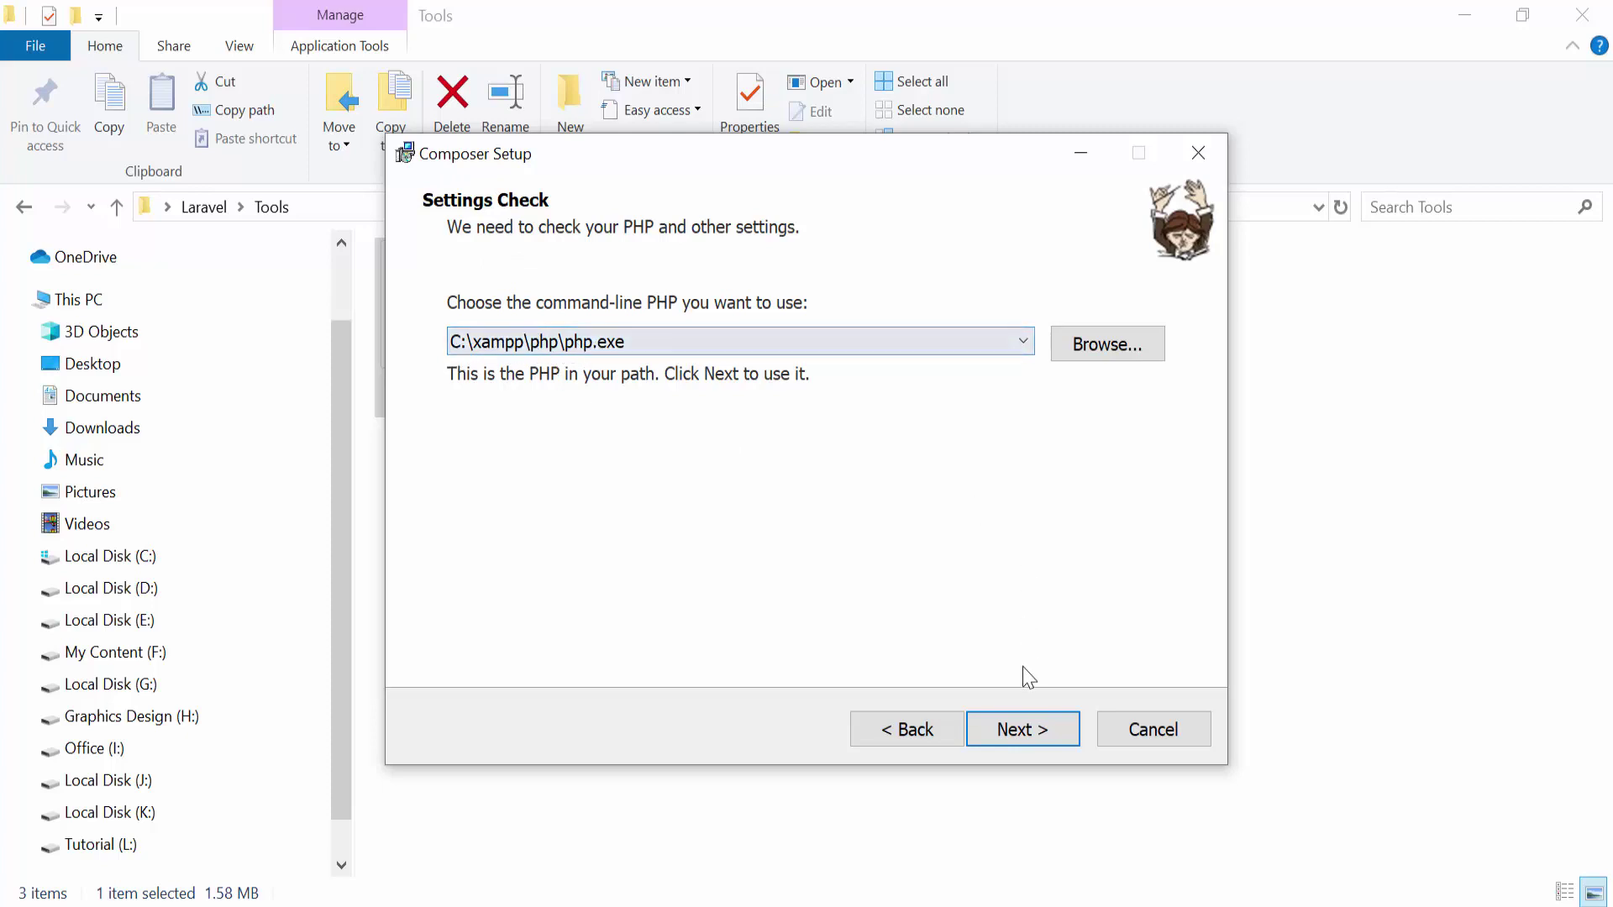
left_click(1027, 730)
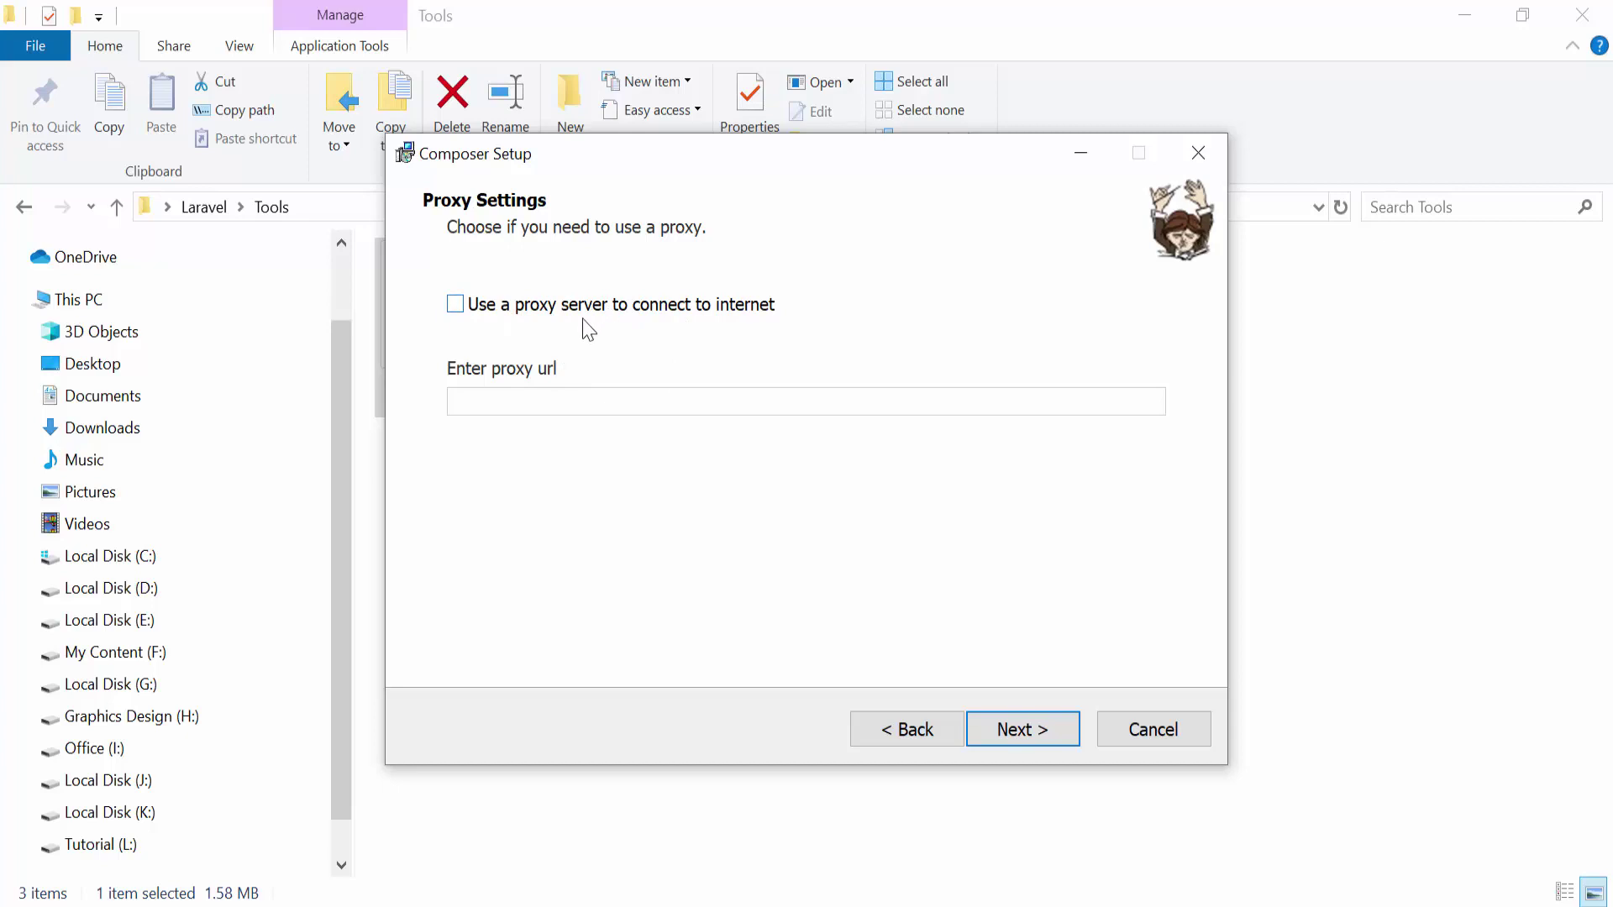
left_click(1019, 729)
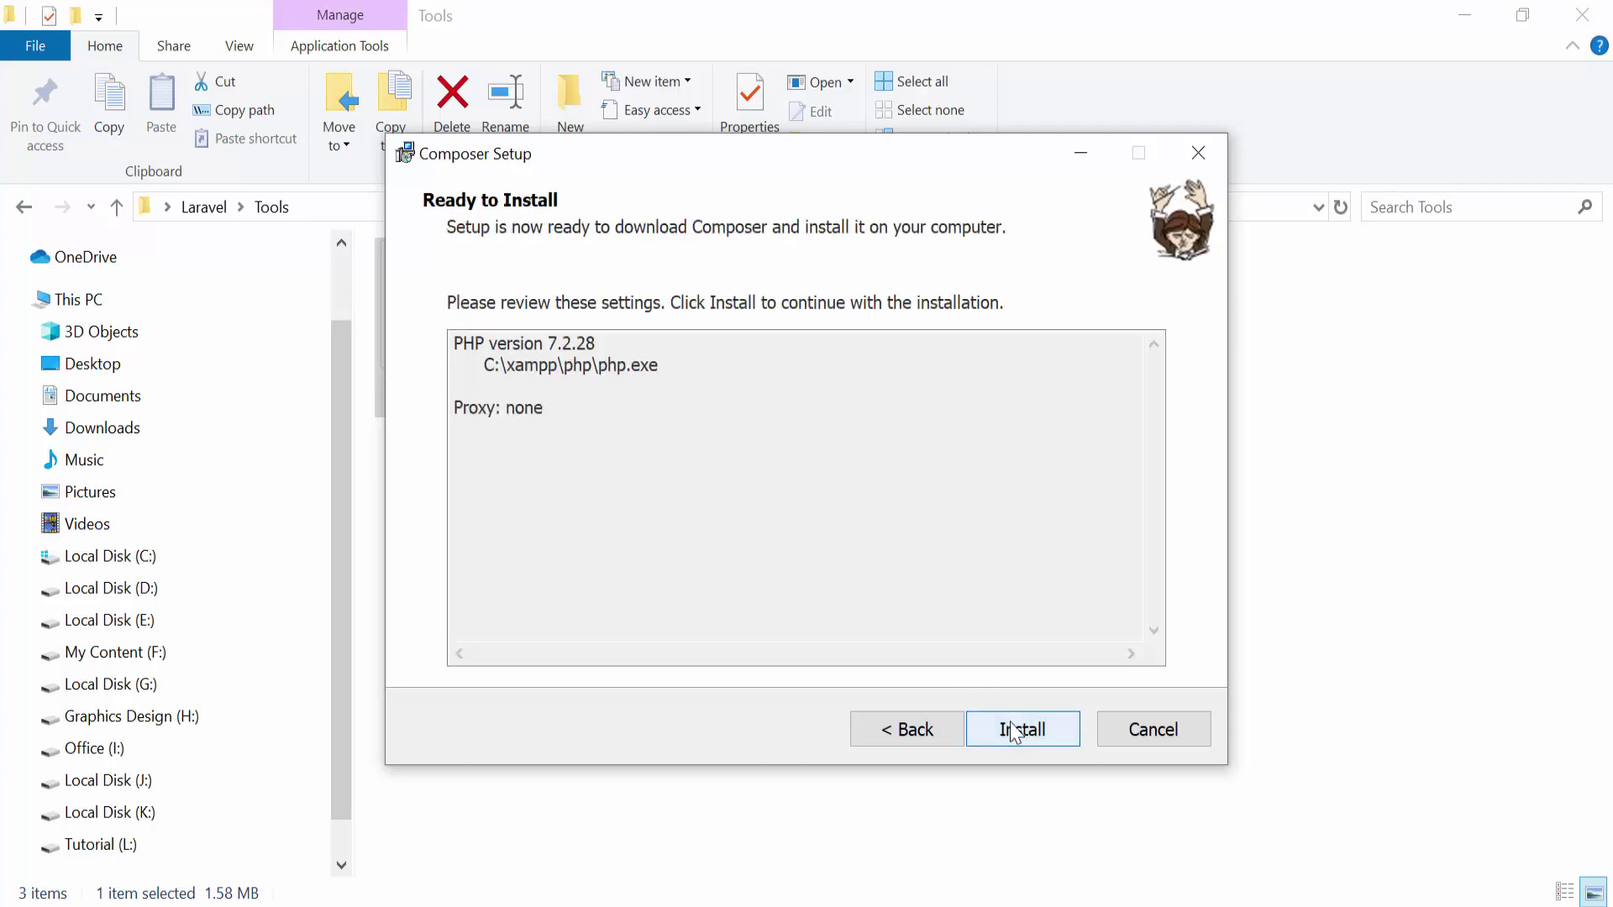
left_click(1020, 728)
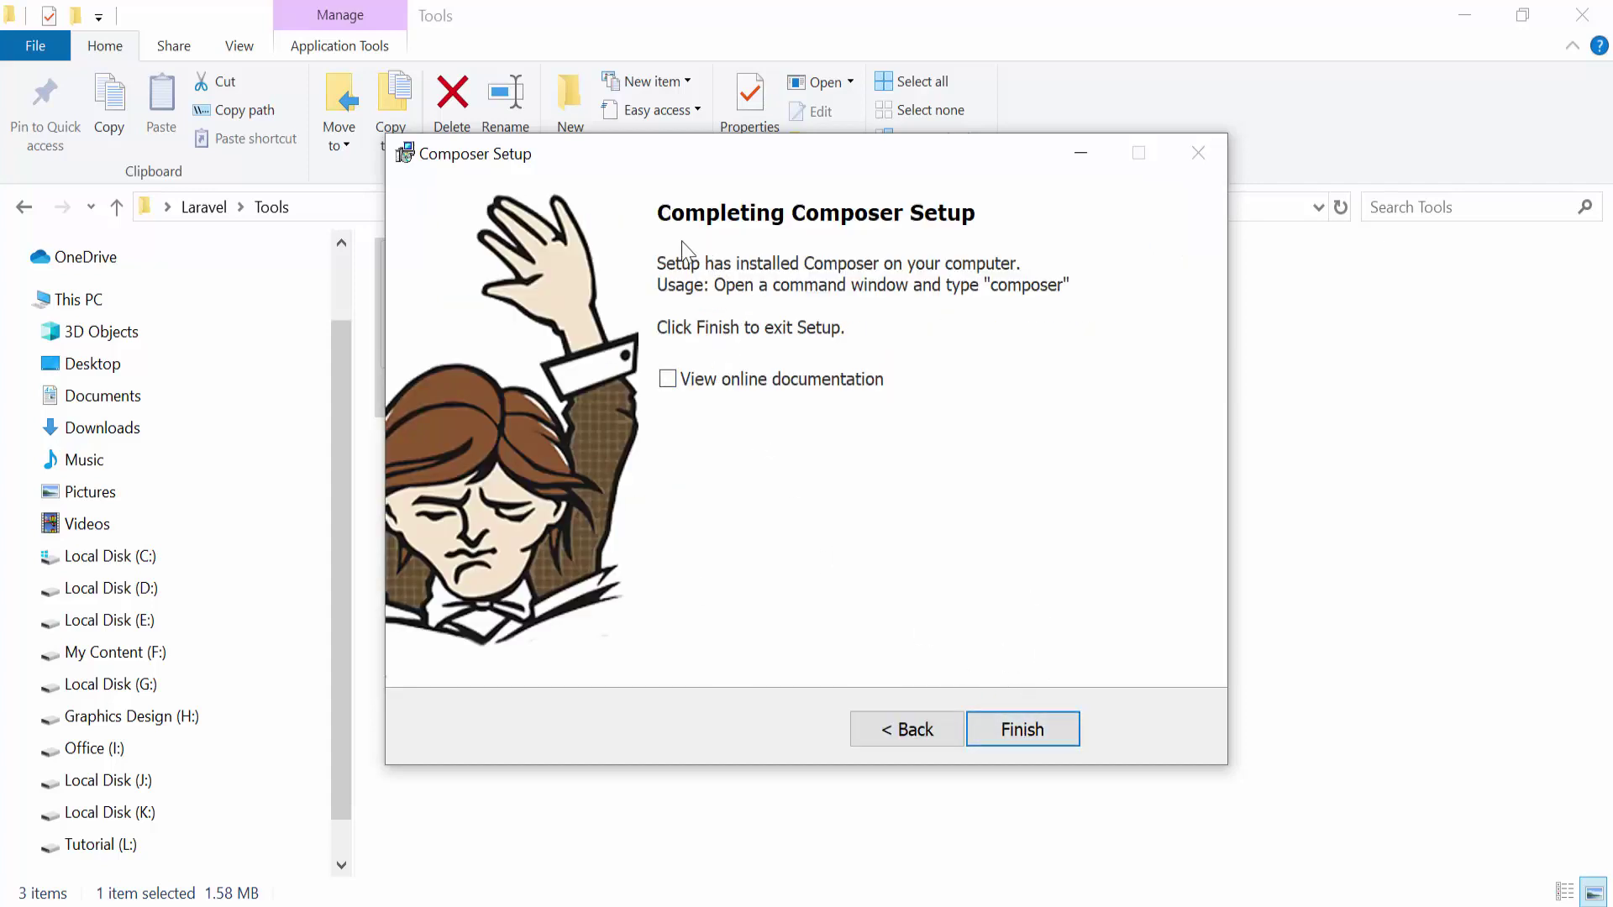
left_click(1042, 736)
Step: Run VSCodeUserSetup-x64-1.42.1.exe and accept the license agreement
double_click(576, 337)
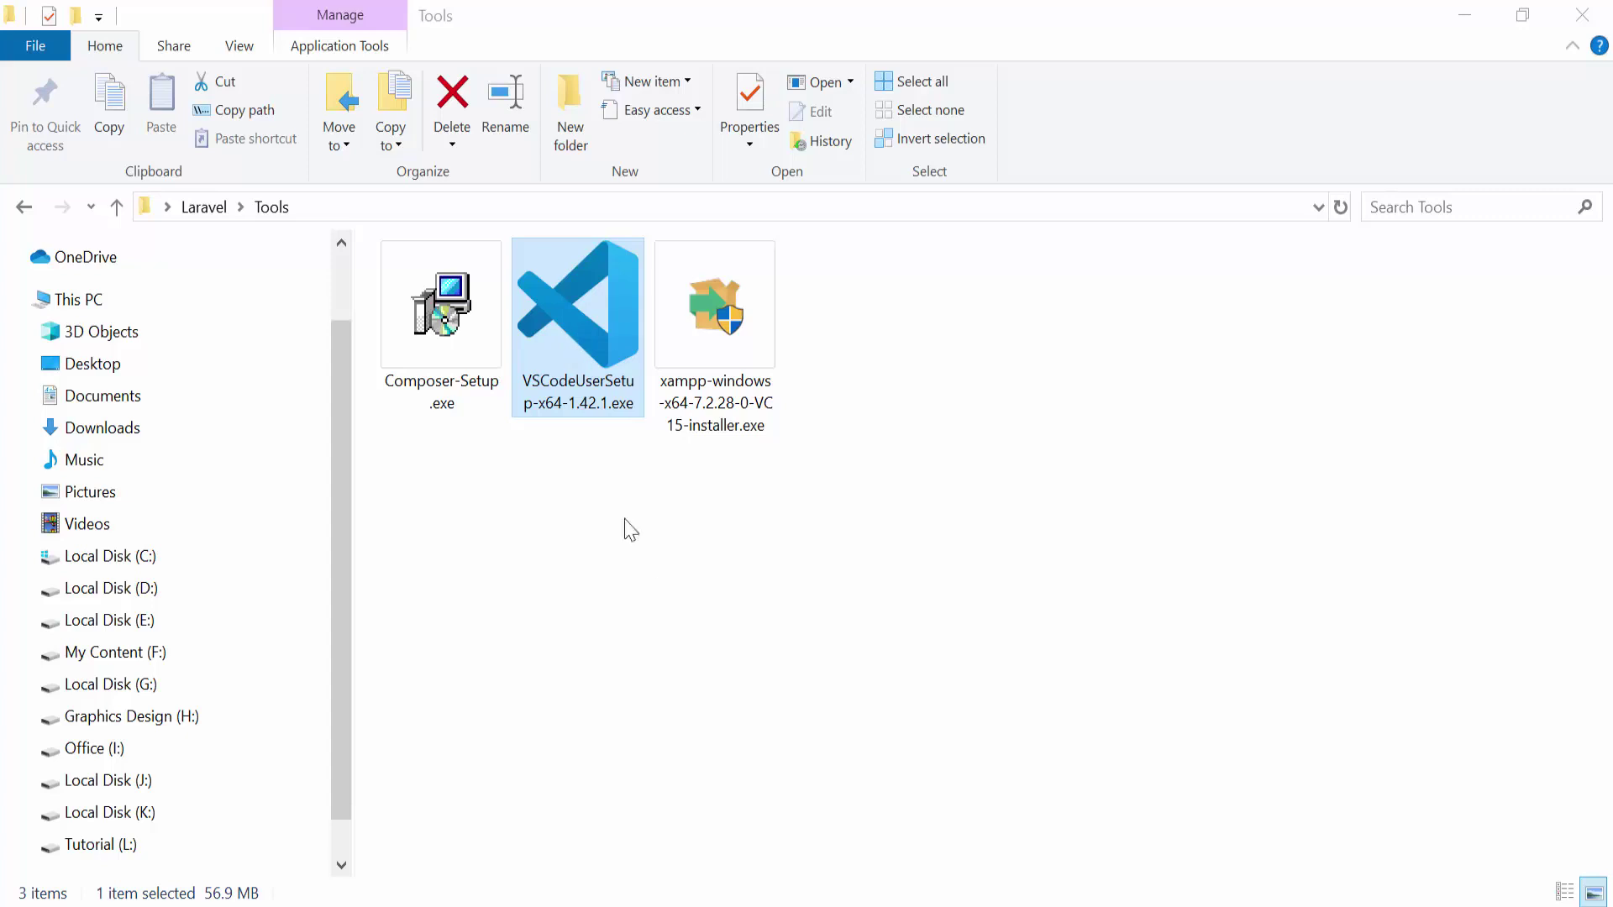
left_click(636, 585)
double_click(562, 375)
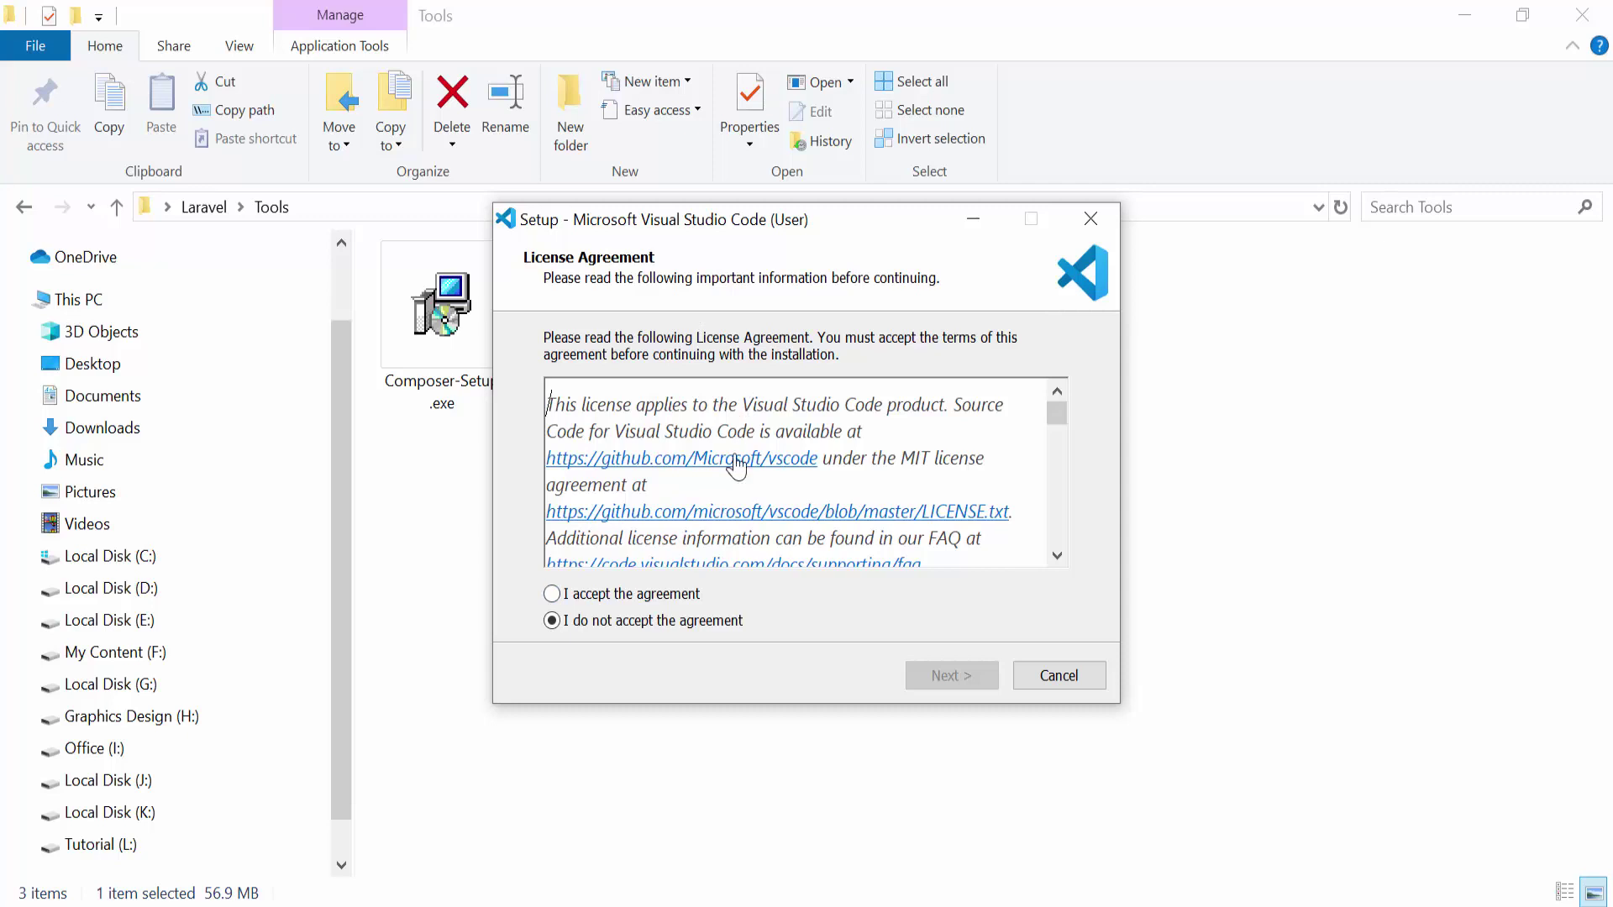
left_click(551, 594)
left_click(969, 676)
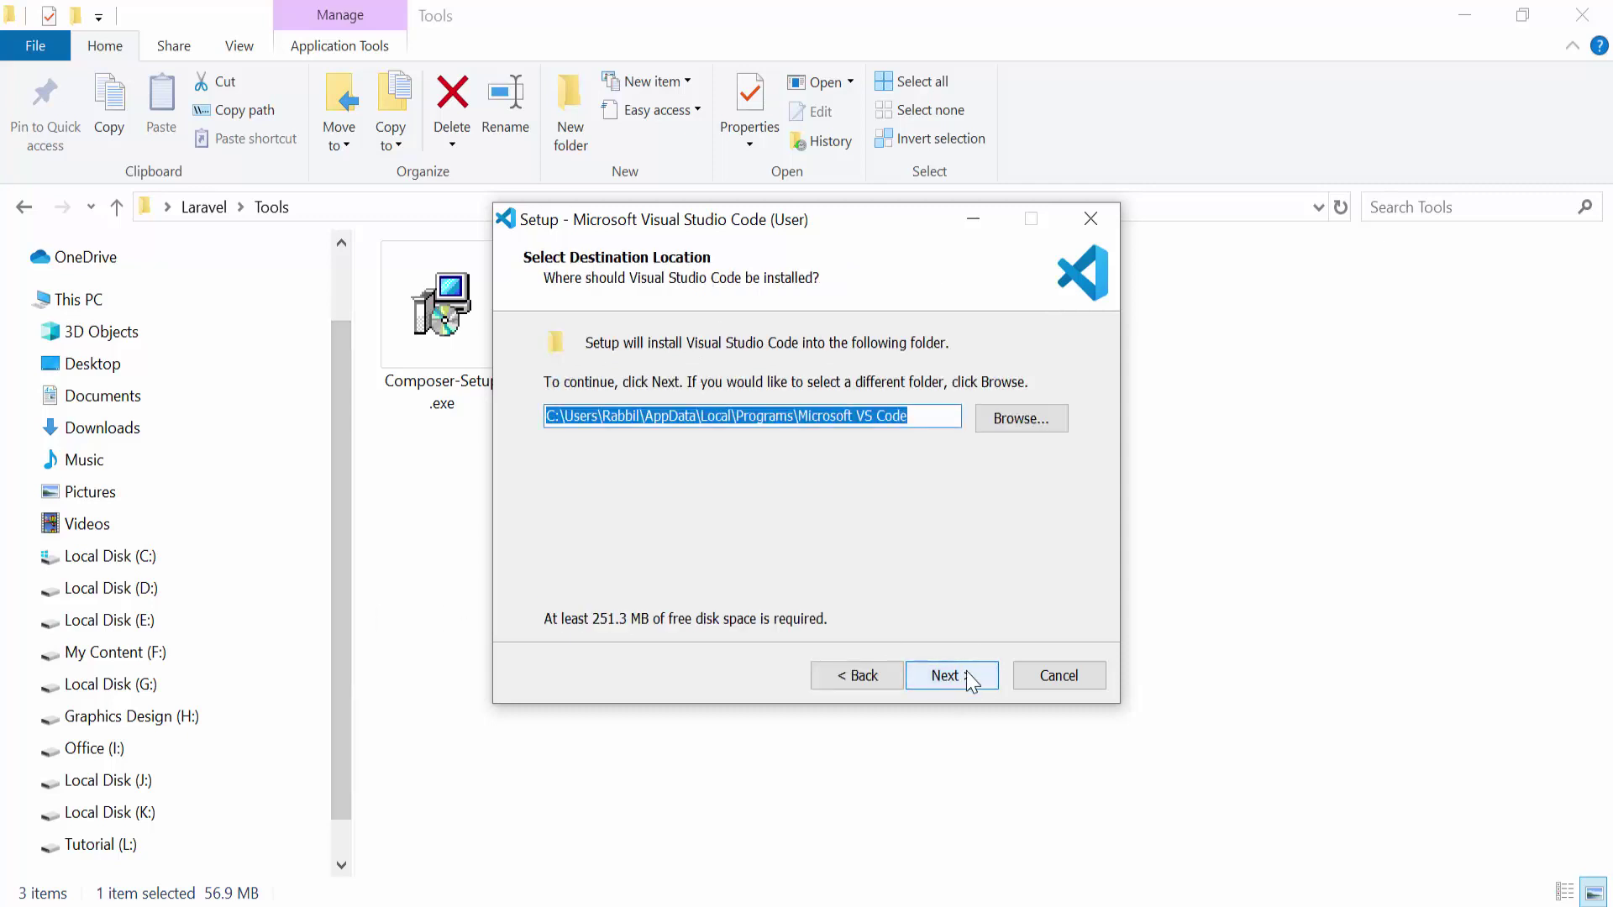
Step: Install Visual Studio Code in the default location with only Add to PATH selected, launch it on finishing, and minimize its window
left_click(966, 673)
left_click(965, 677)
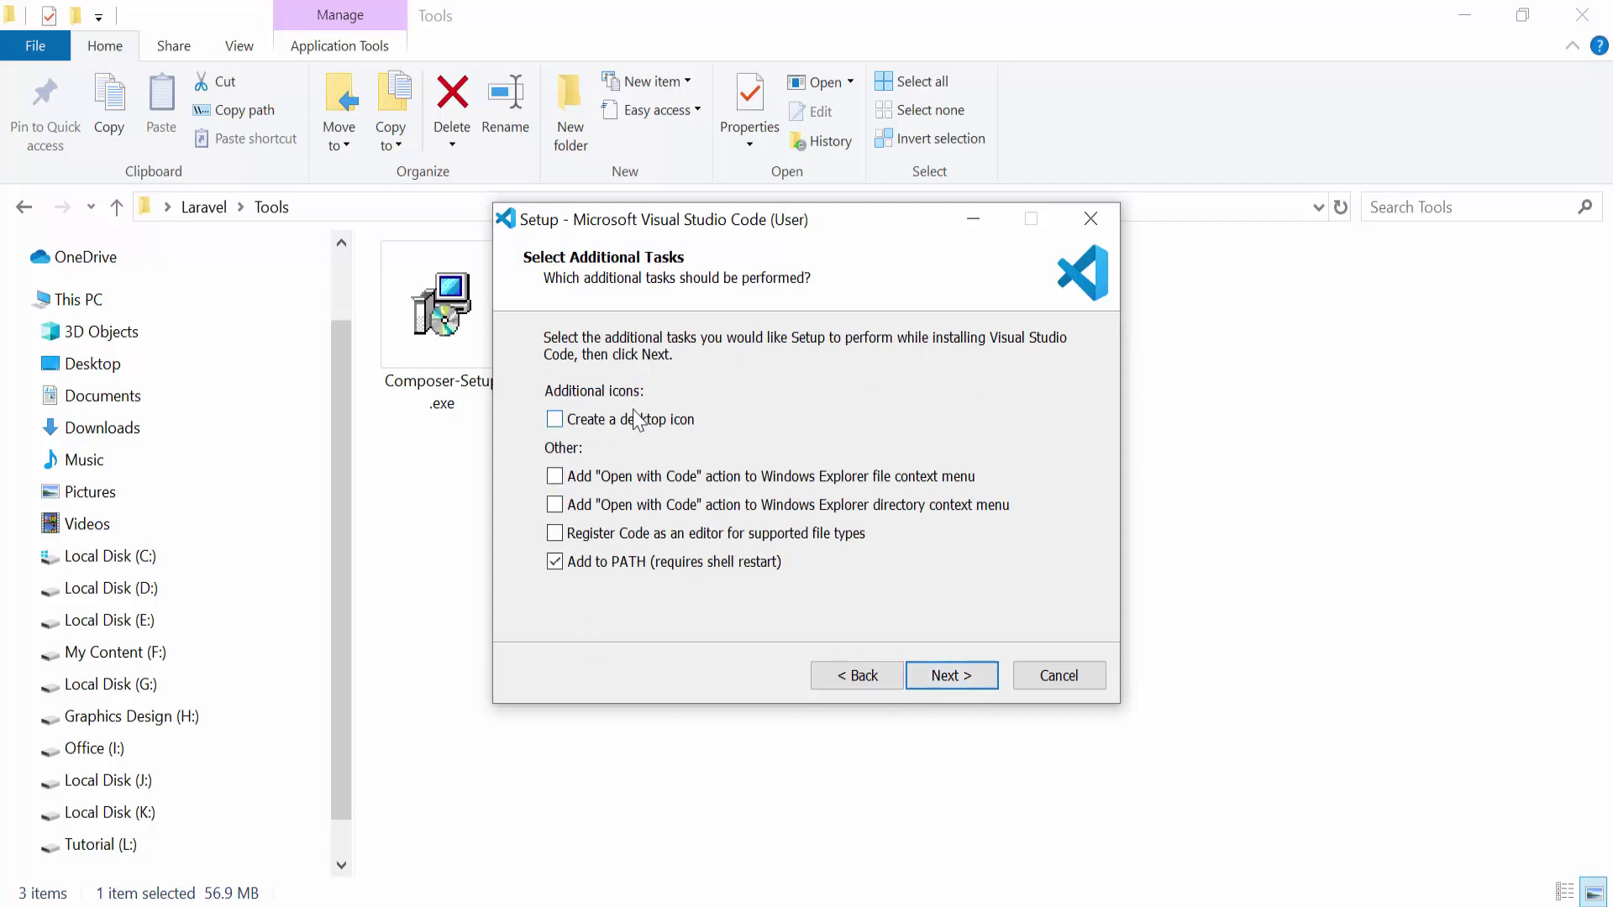
left_click(964, 678)
left_click(965, 677)
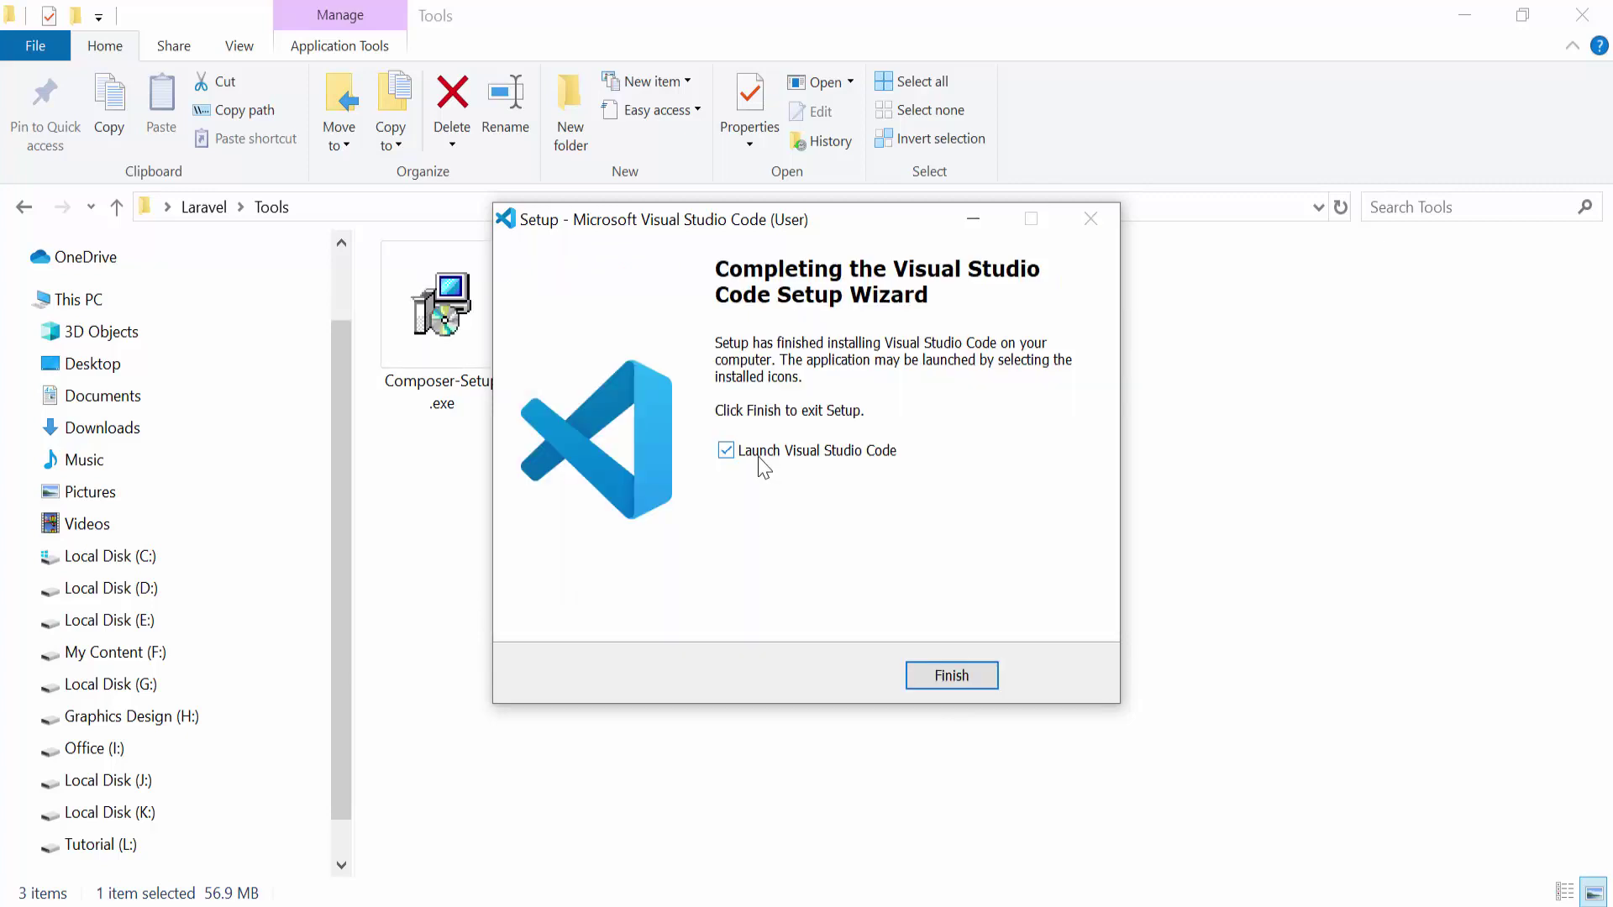
left_click(953, 678)
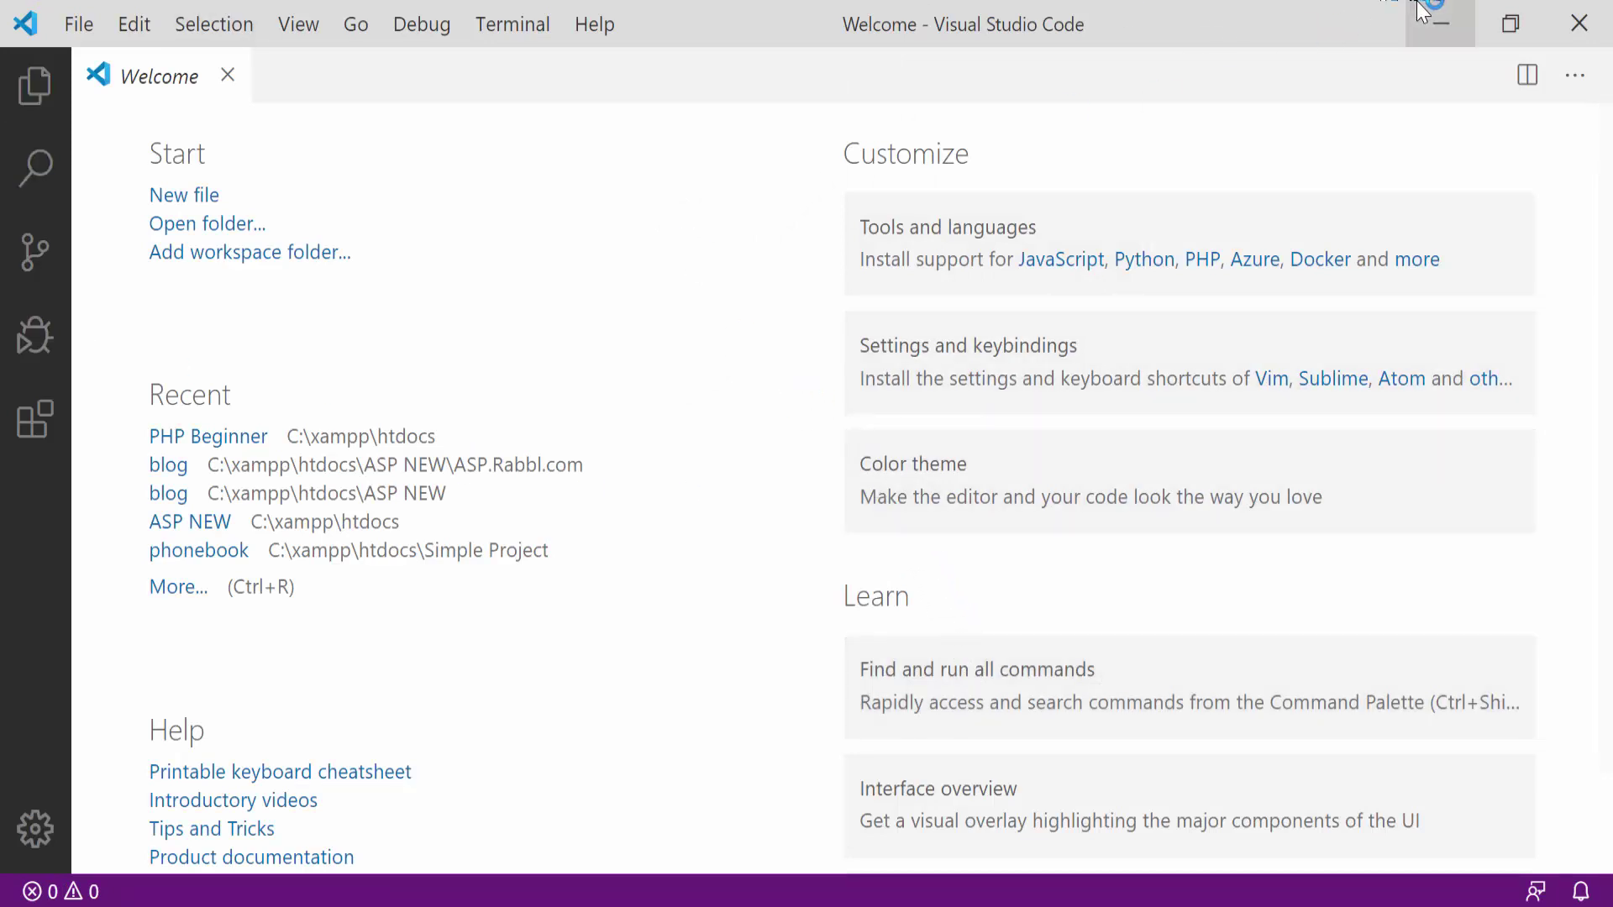
left_click(1436, 23)
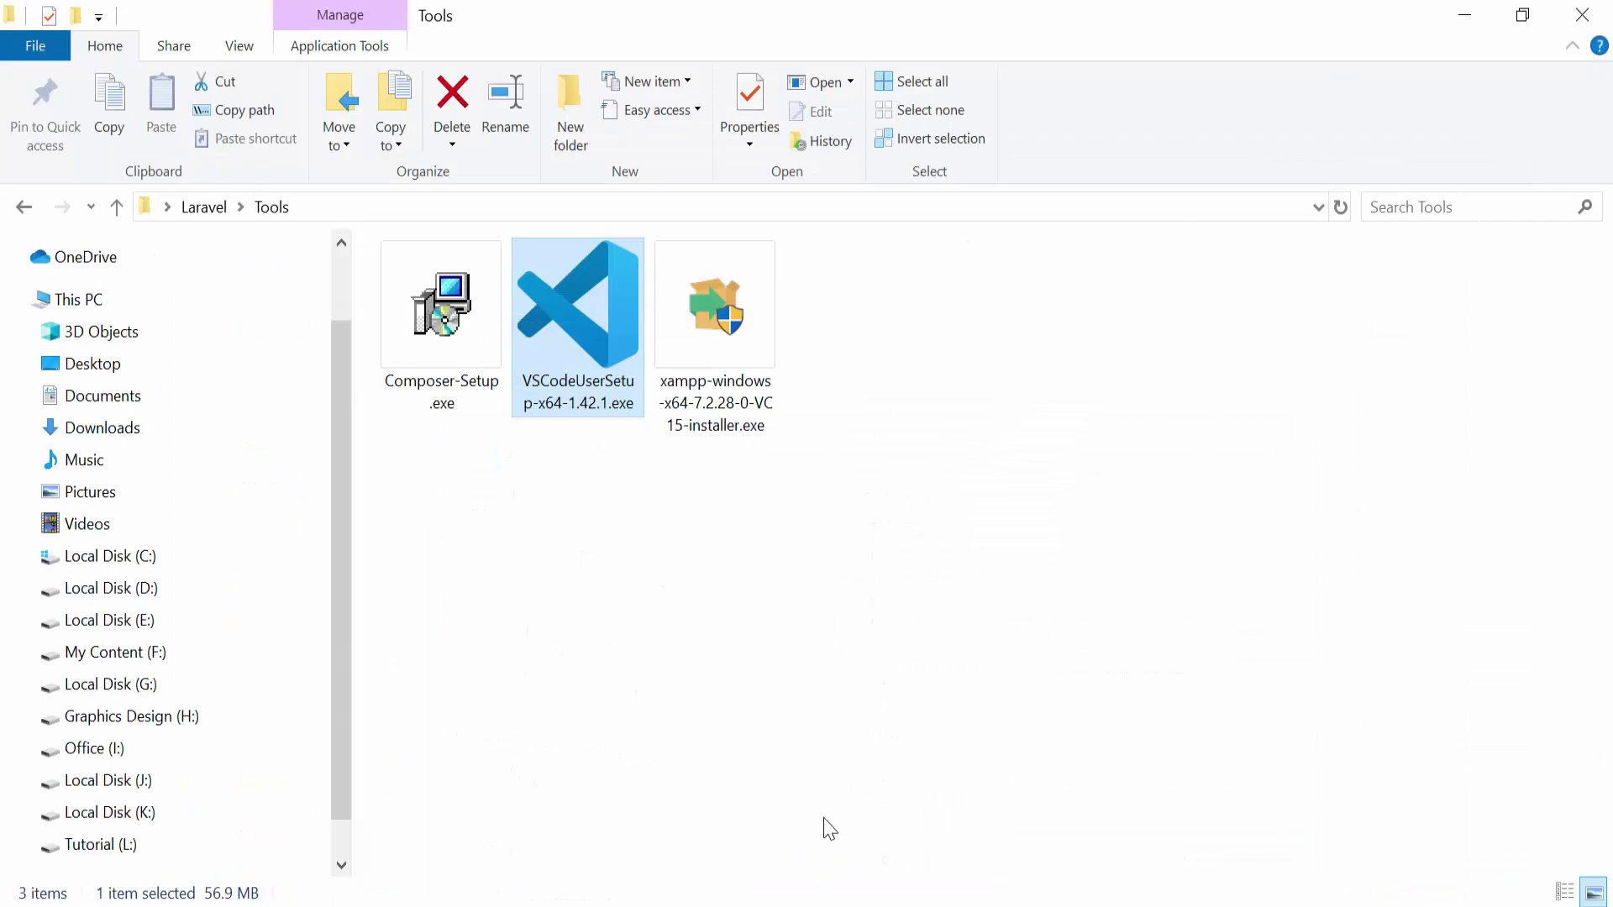
Step: Switch to Laravel.pptx in PowerPoint, start the slide show from the "Tools For Laravel" slide and reveal its Composer and Xampp items
key("alt+Tab")
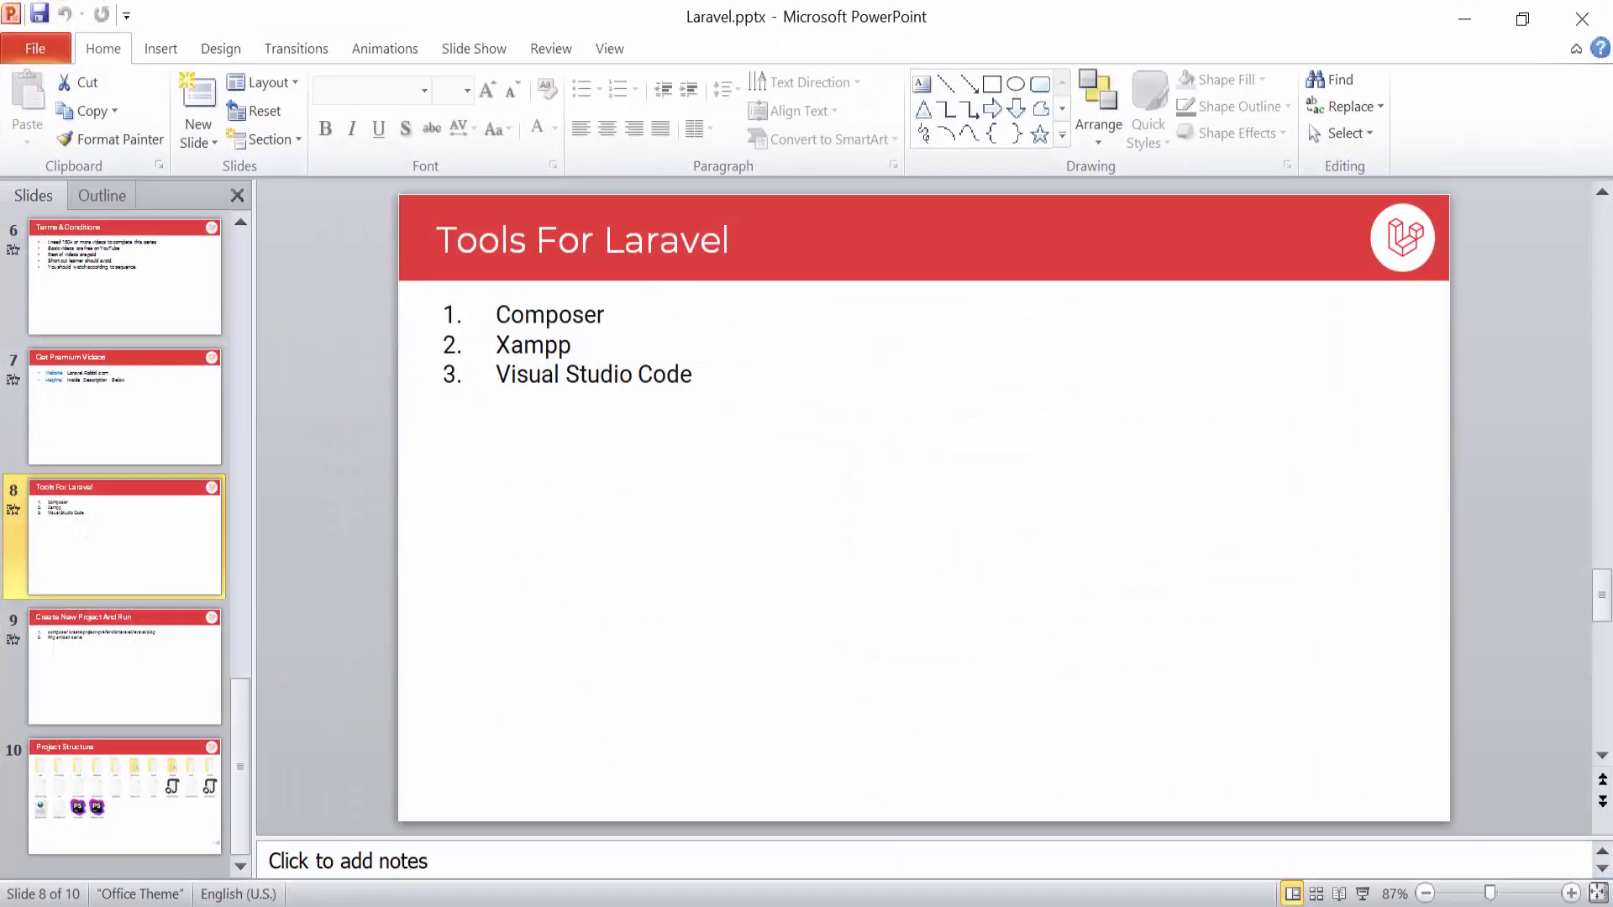
left_click(1363, 893)
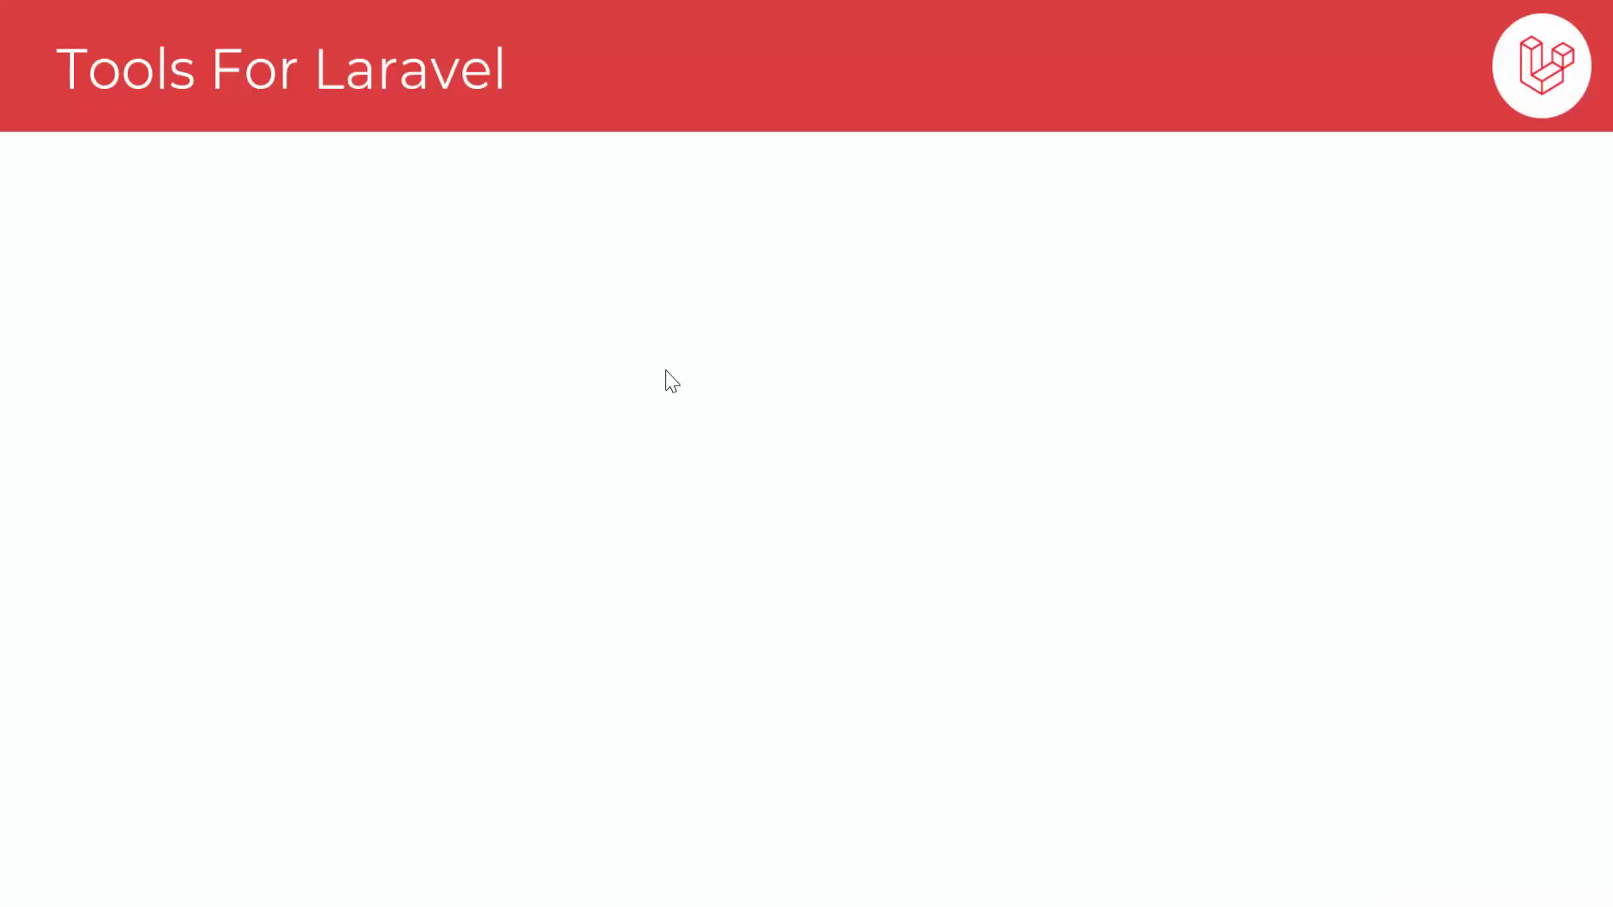
left_click(673, 383)
left_click(672, 382)
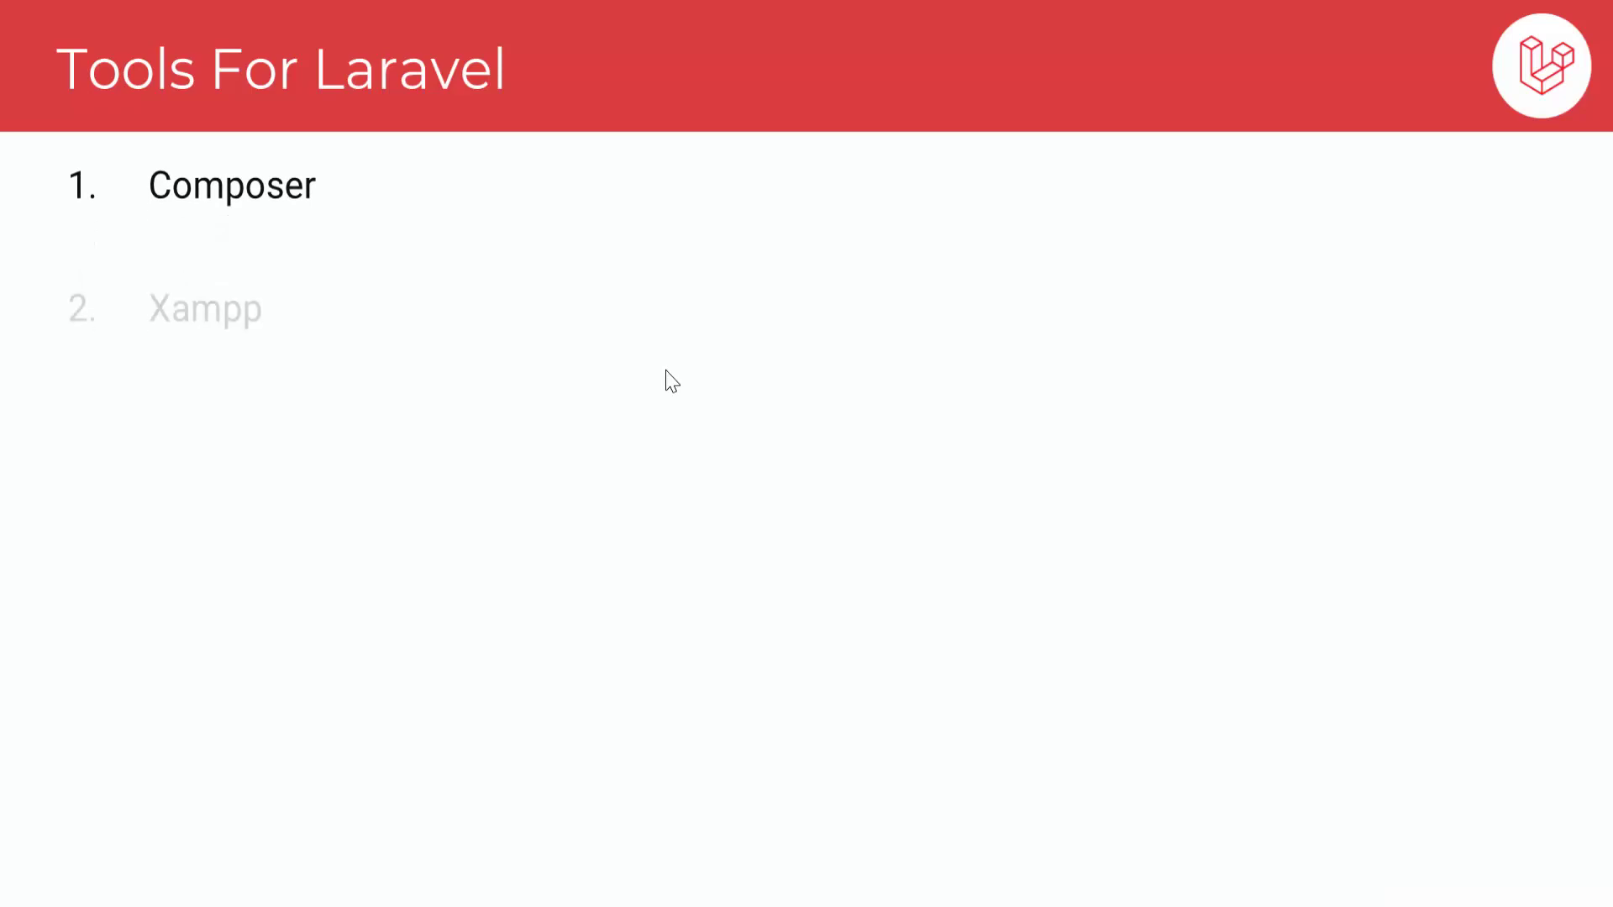